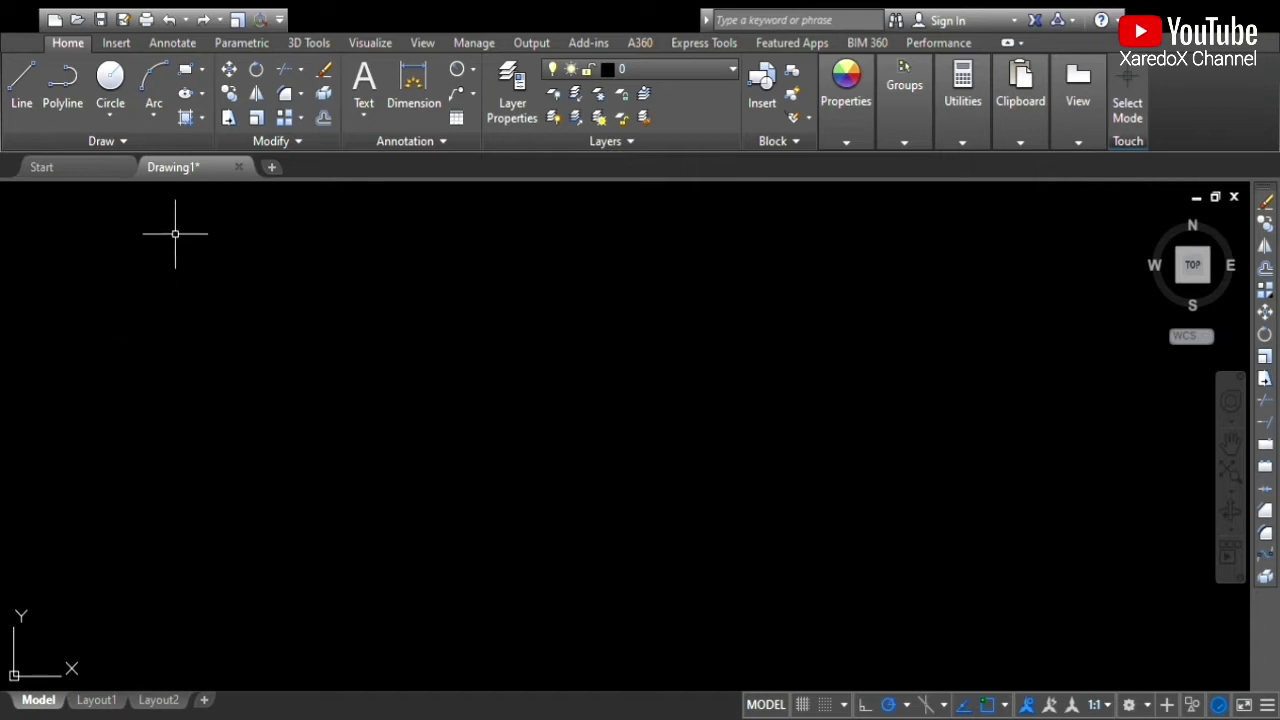
Start a line at the profile's start point and draw the shaft's top edge.
click(27, 101)
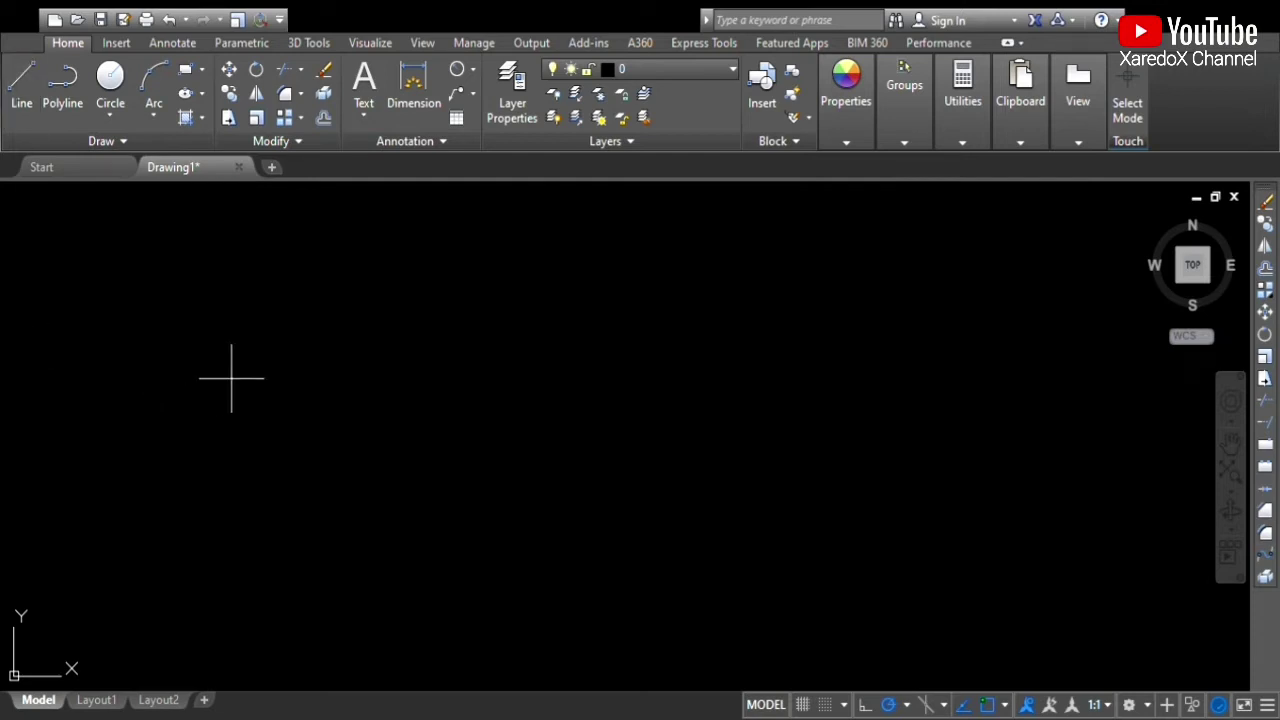
click(269, 291)
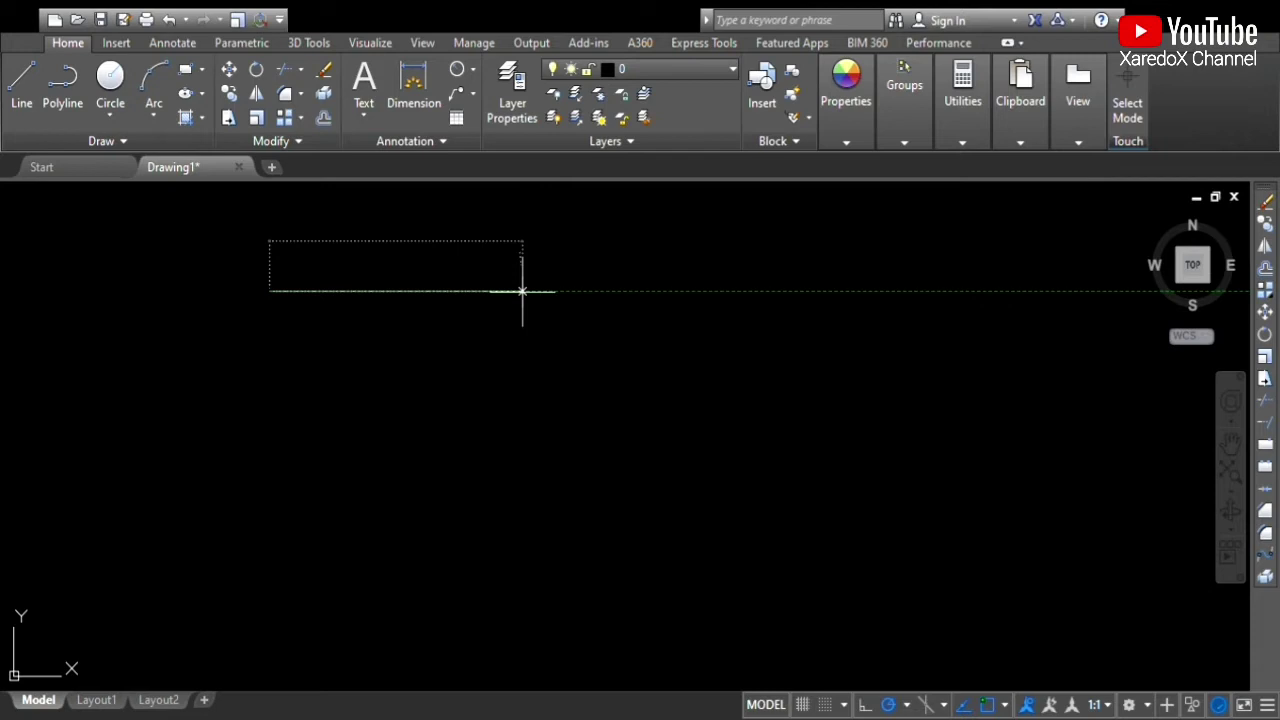
click(522, 291)
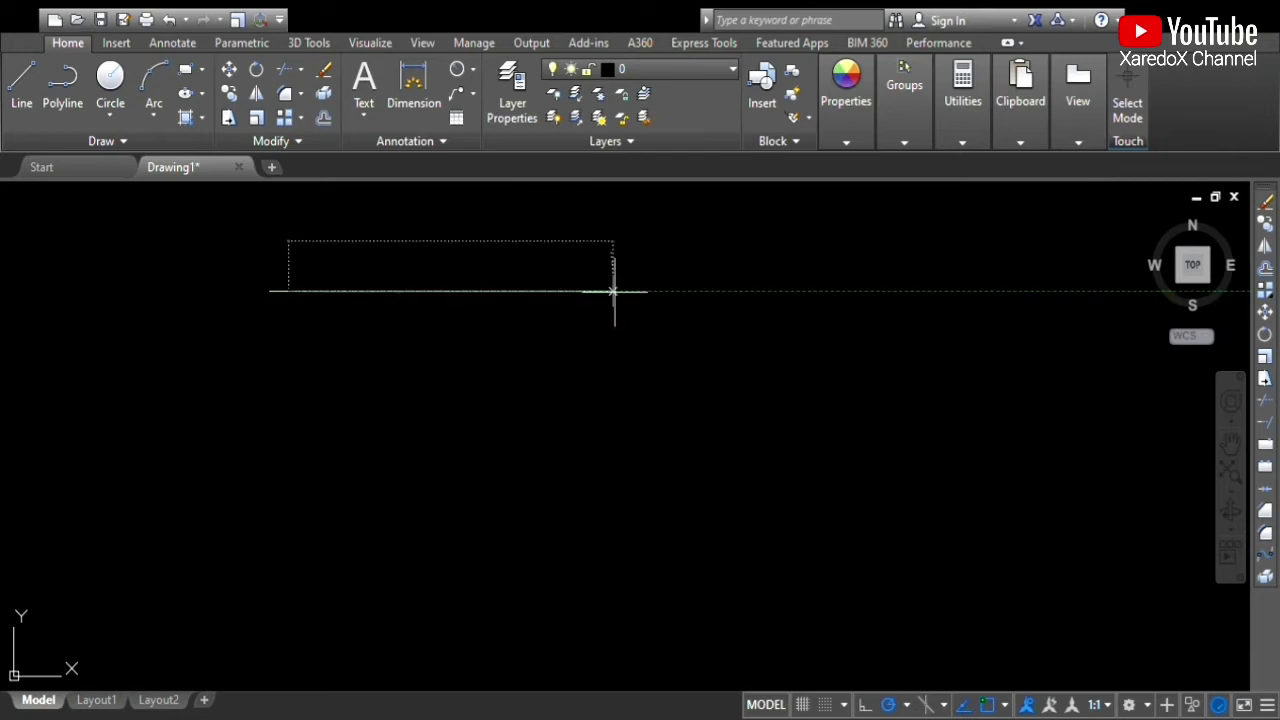
Draw the first step down and the middle edge of the stepped profile.
scroll(286, 249, up, 2)
scroll(529, 514, up, 2)
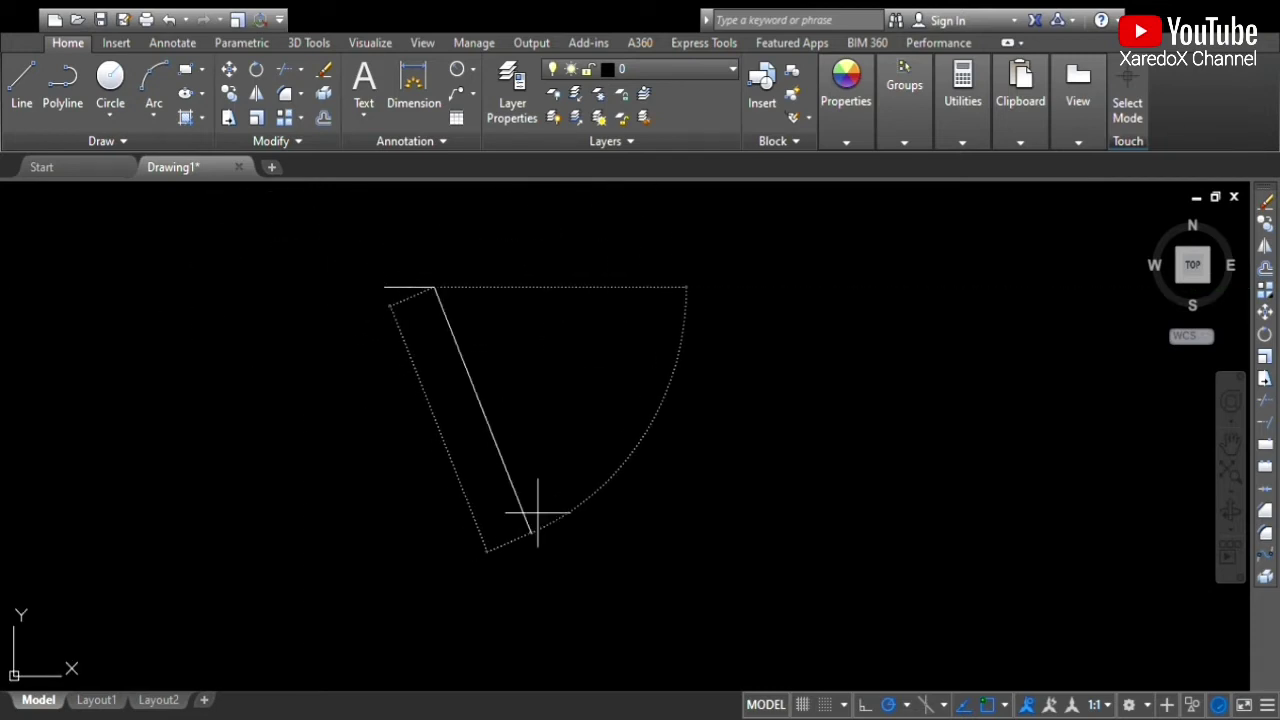
scroll(352, 271, down, 3)
scroll(390, 237, up, 5)
scroll(511, 598, down, 2)
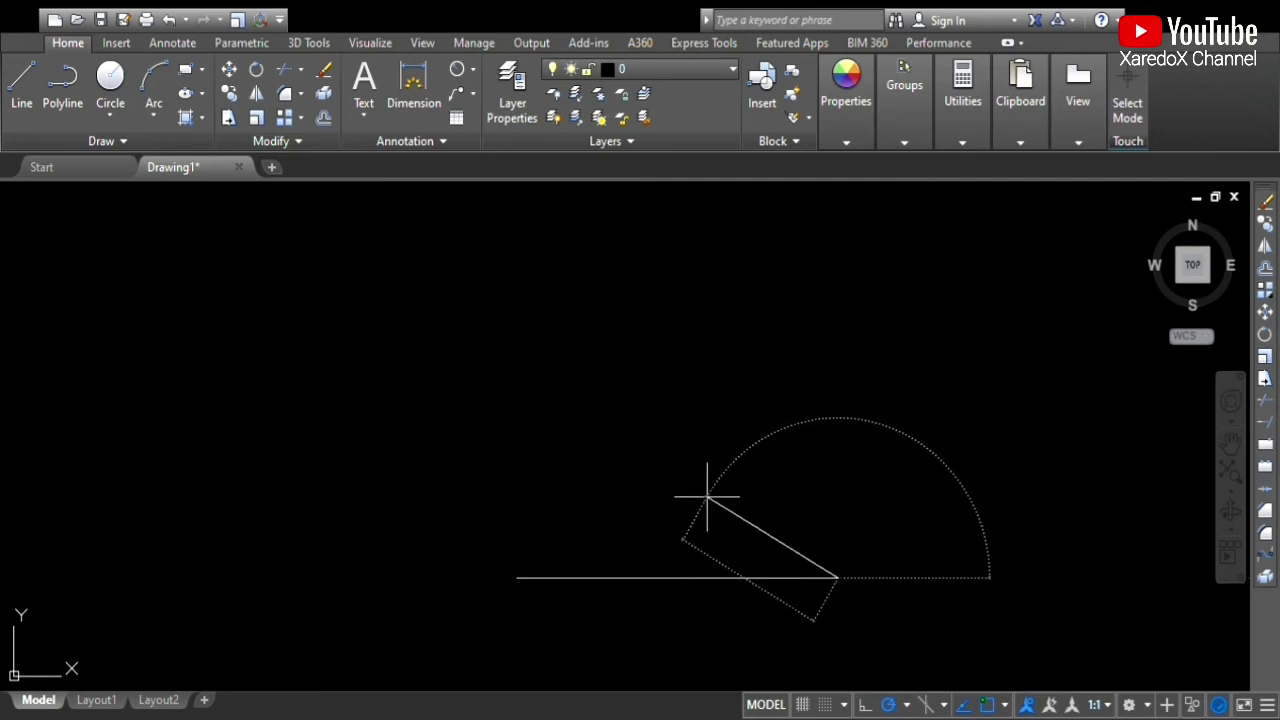
mouse_move(700, 500)
middle_down()
mouse_move(354, 317)
mouse_move(330, 271)
mouse_move(426, 214)
middle_up()
scroll(560, 288, down, 3)
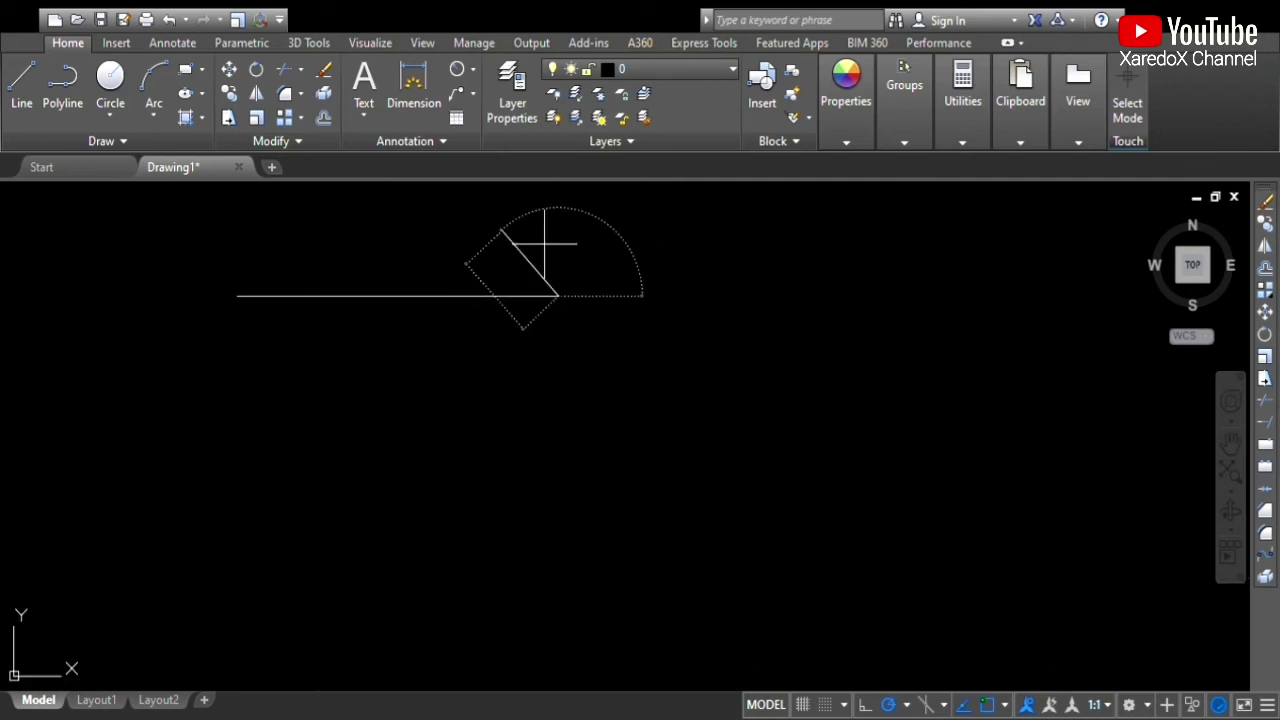
scroll(600, 290, down, 3)
middle_drag(593, 291, 428, 289)
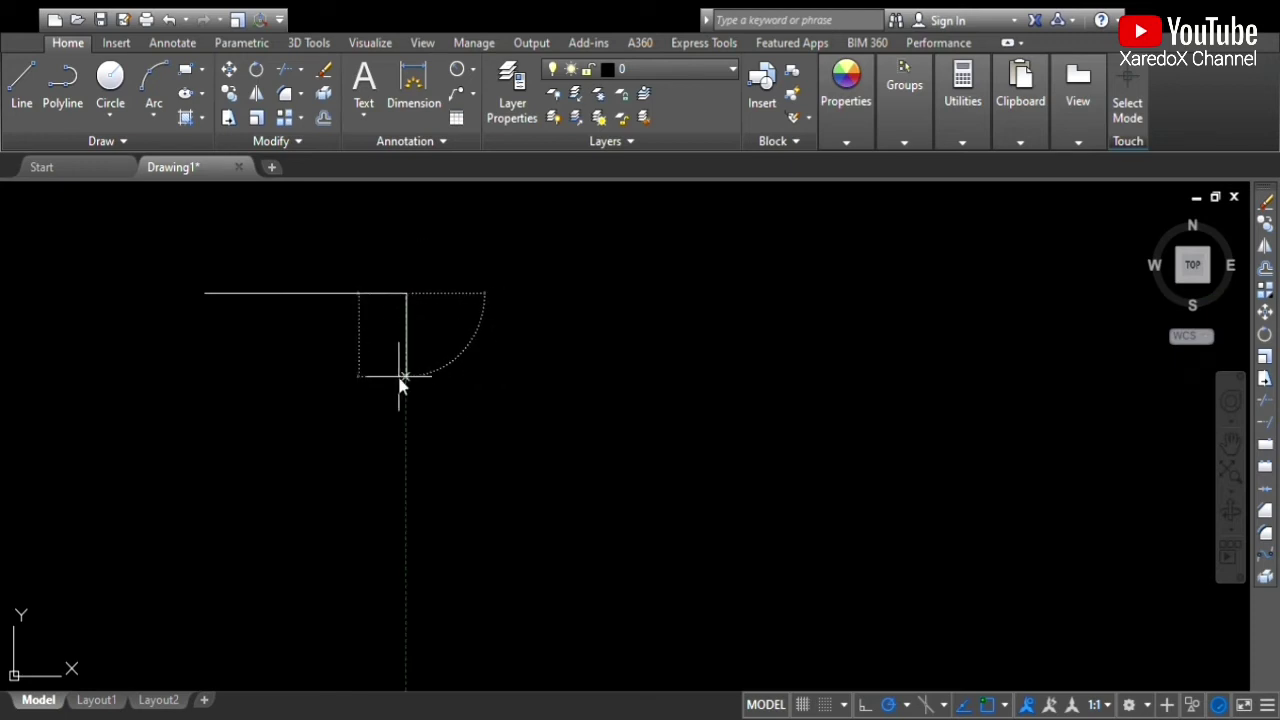
click(406, 346)
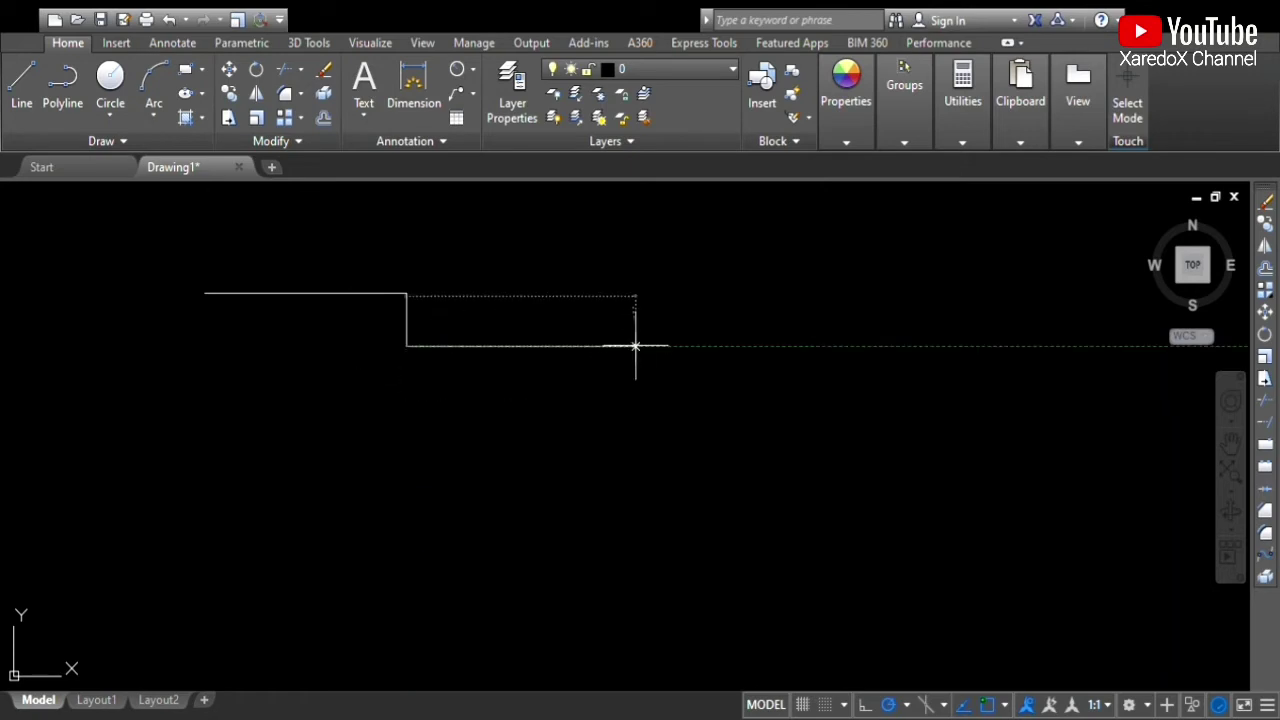
key(Return)
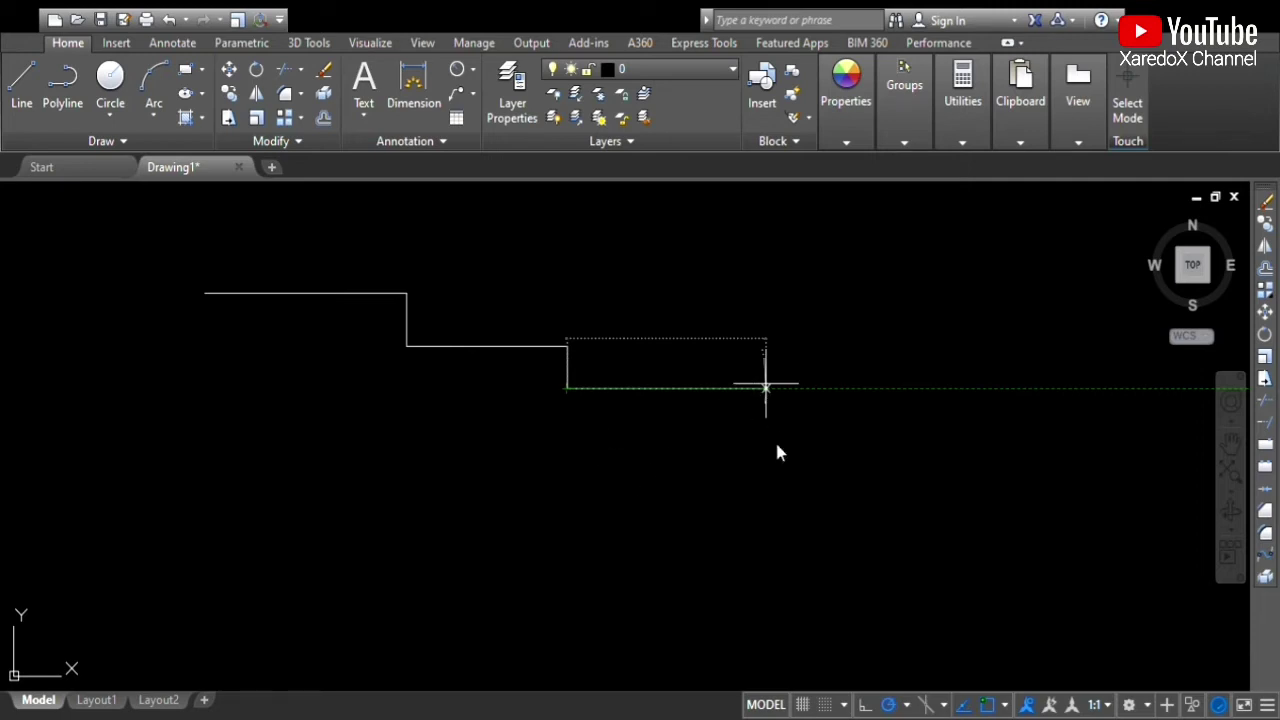
Draw the narrowest edge, the last step down to the axis, and the bottom edge back to the start.
key(Return)
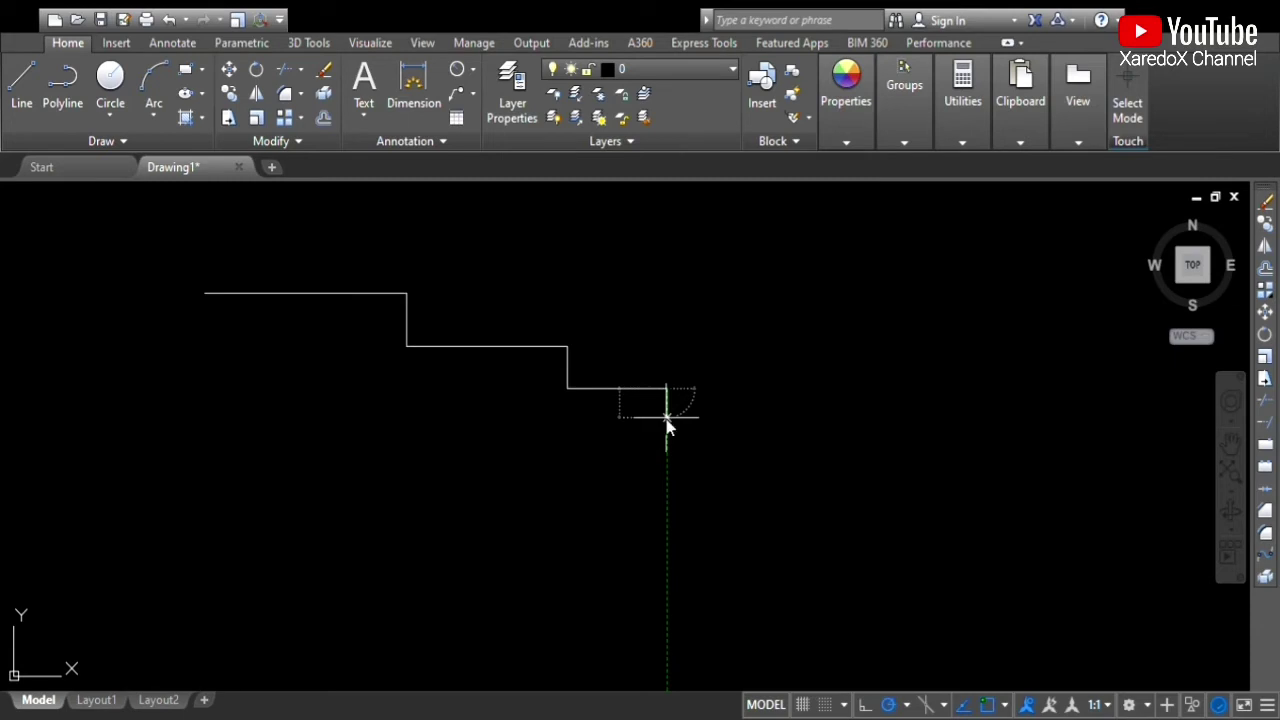
click(667, 431)
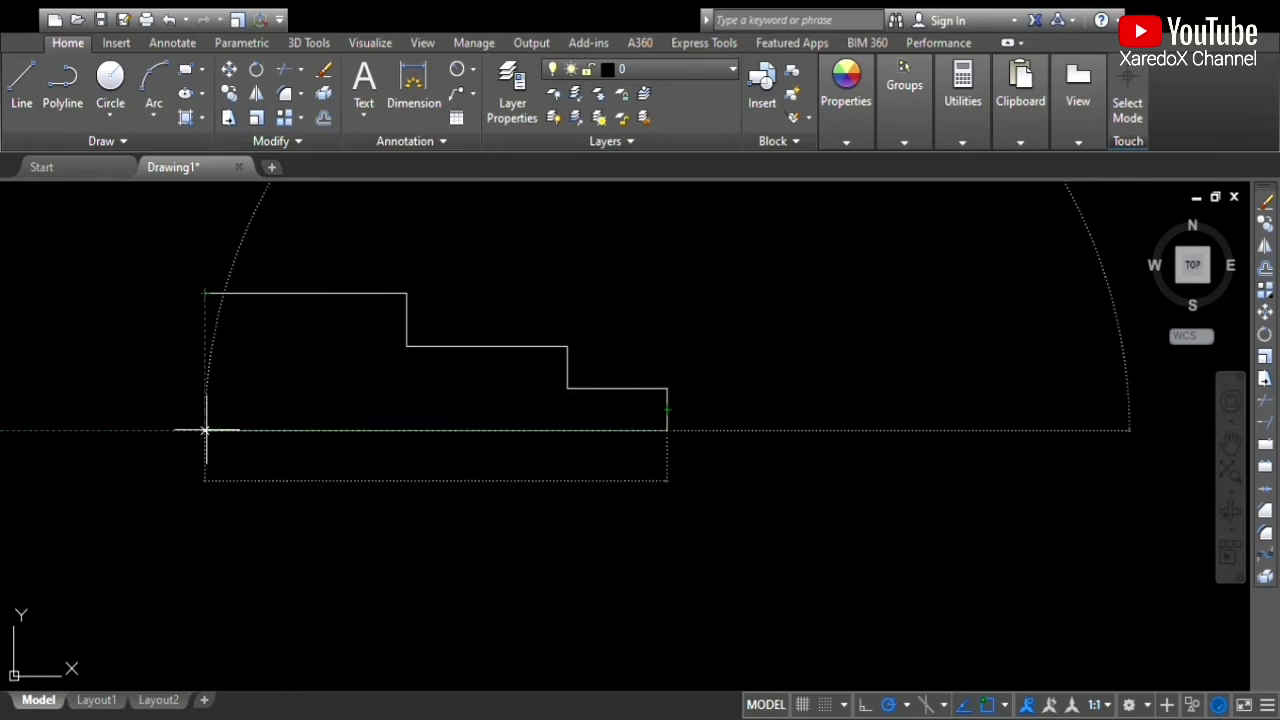
click(205, 430)
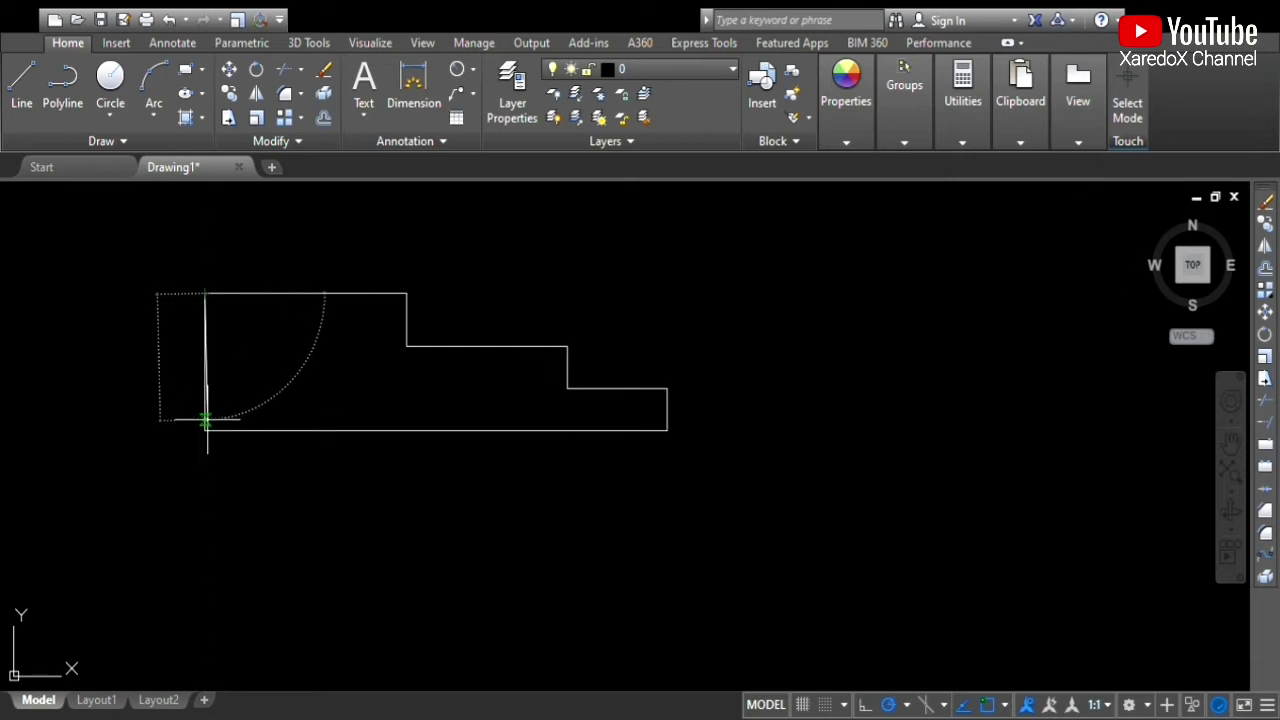
key(Escape)
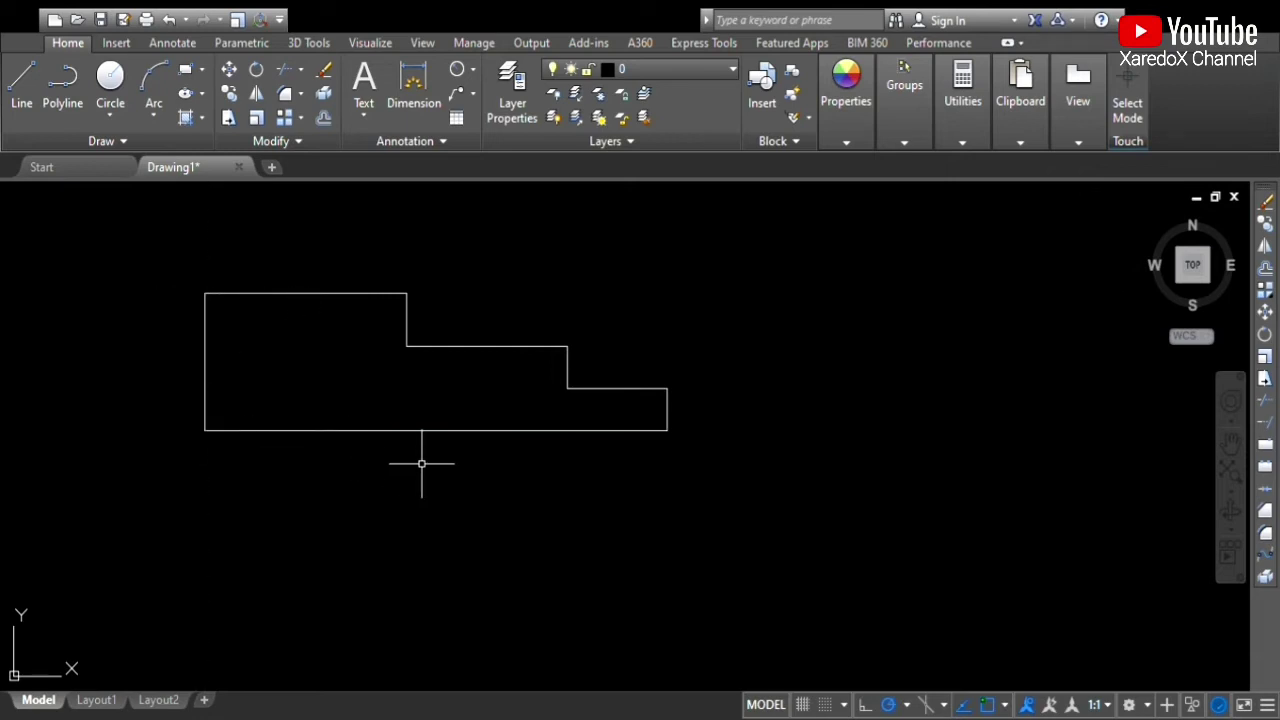
middle_drag(423, 455, 527, 418)
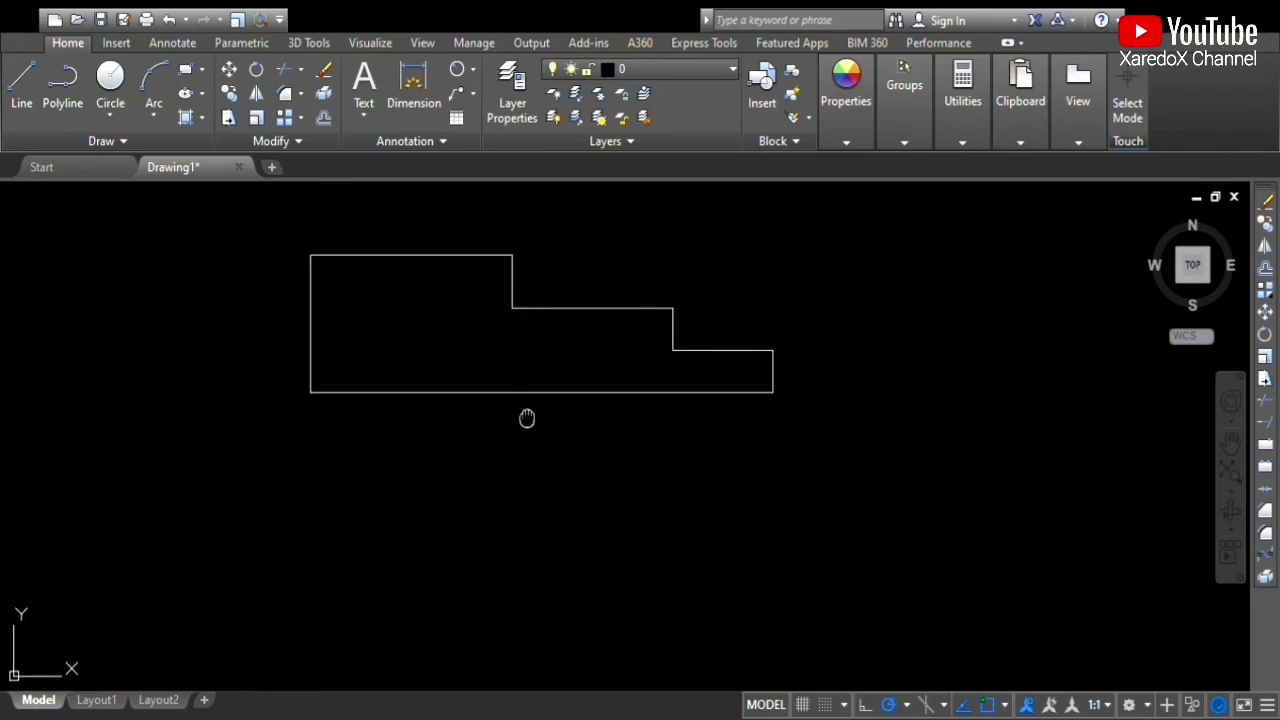
middle_drag(527, 418, 534, 441)
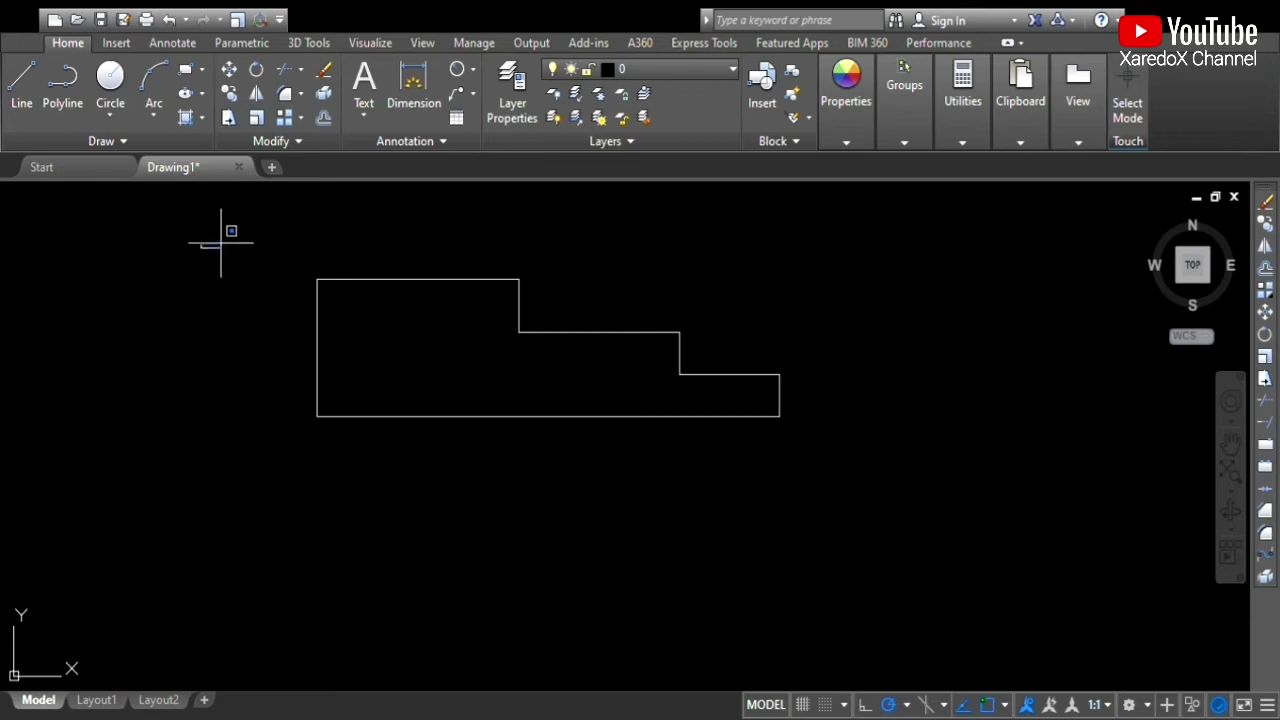
mouse_move(202, 247)
mouse_down()
mouse_move(563, 530)
mouse_move(270, 497)
mouse_up()
Revolve the whole stepped outline a full 360° about its bottom edge into a solid.
drag(203, 247, 231, 442)
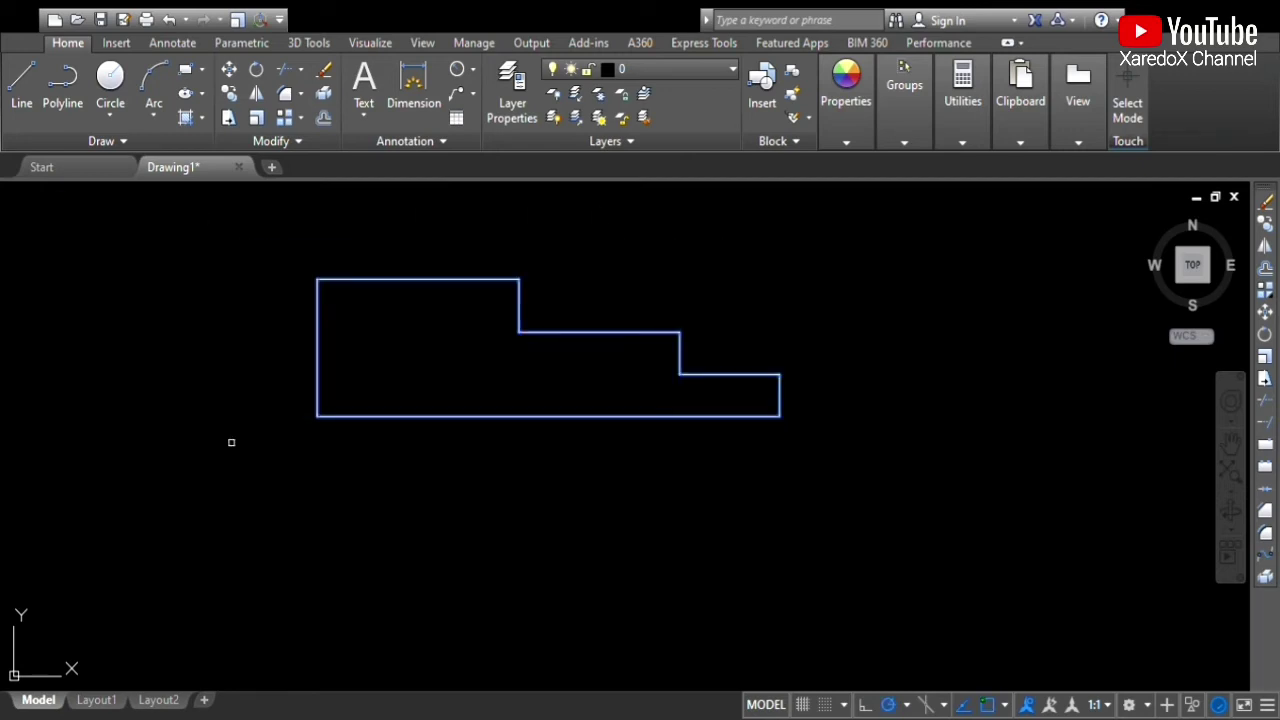
key(Return)
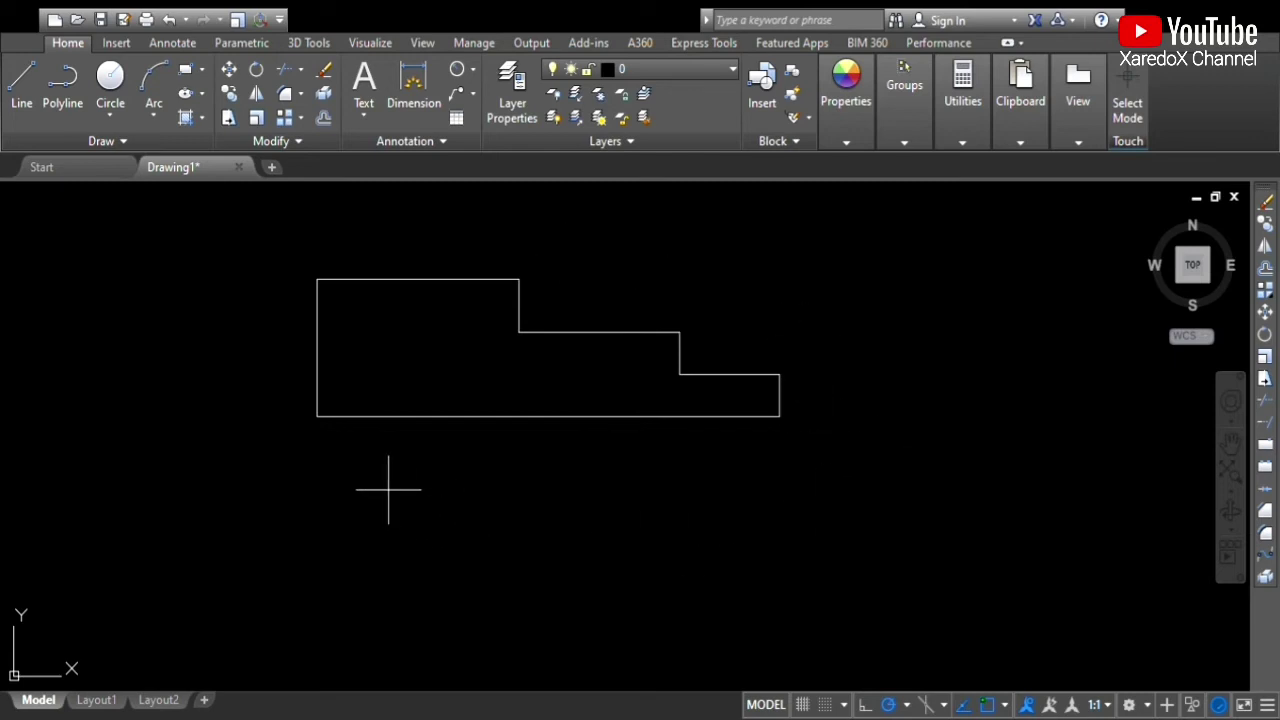
click(318, 419)
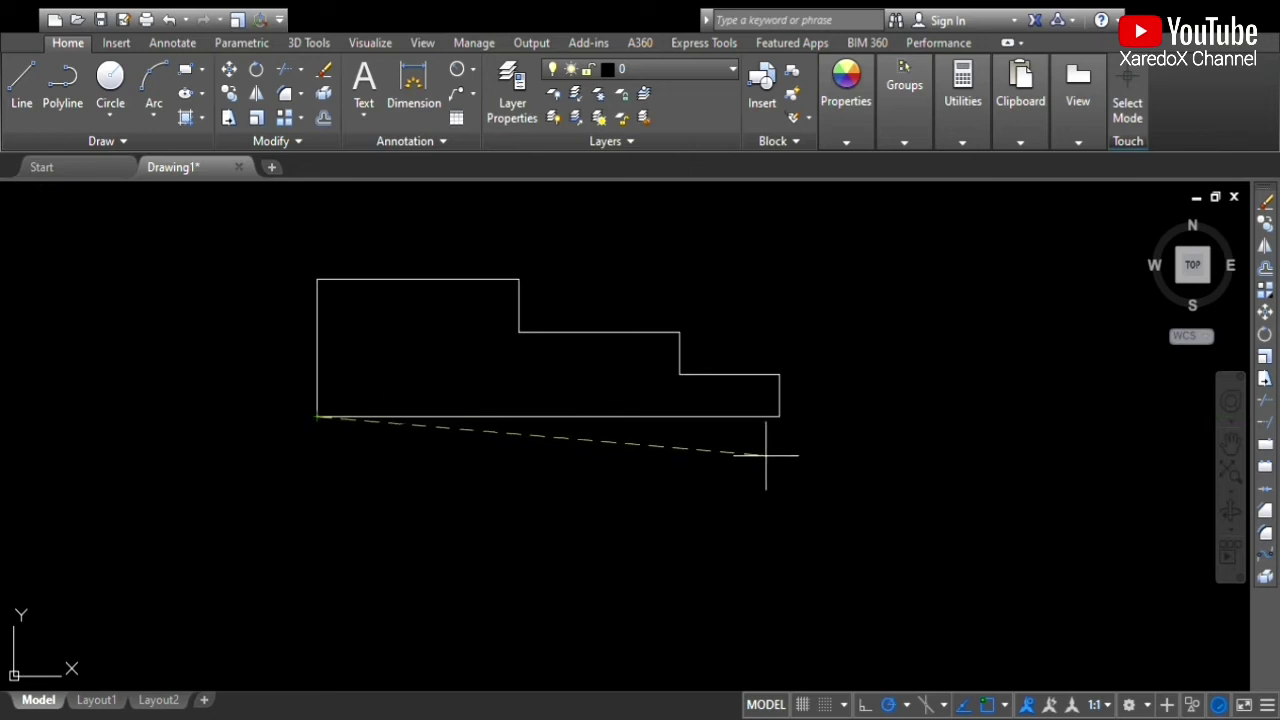
click(780, 416)
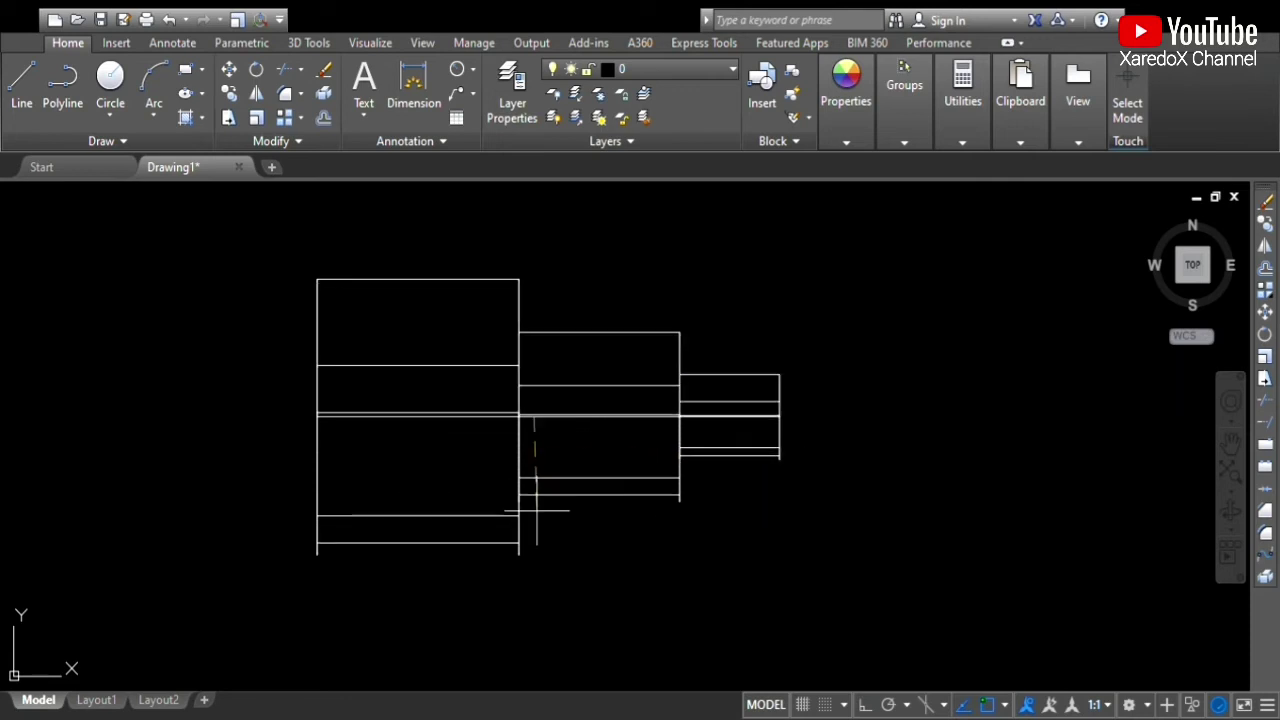
click(624, 500)
key(Return)
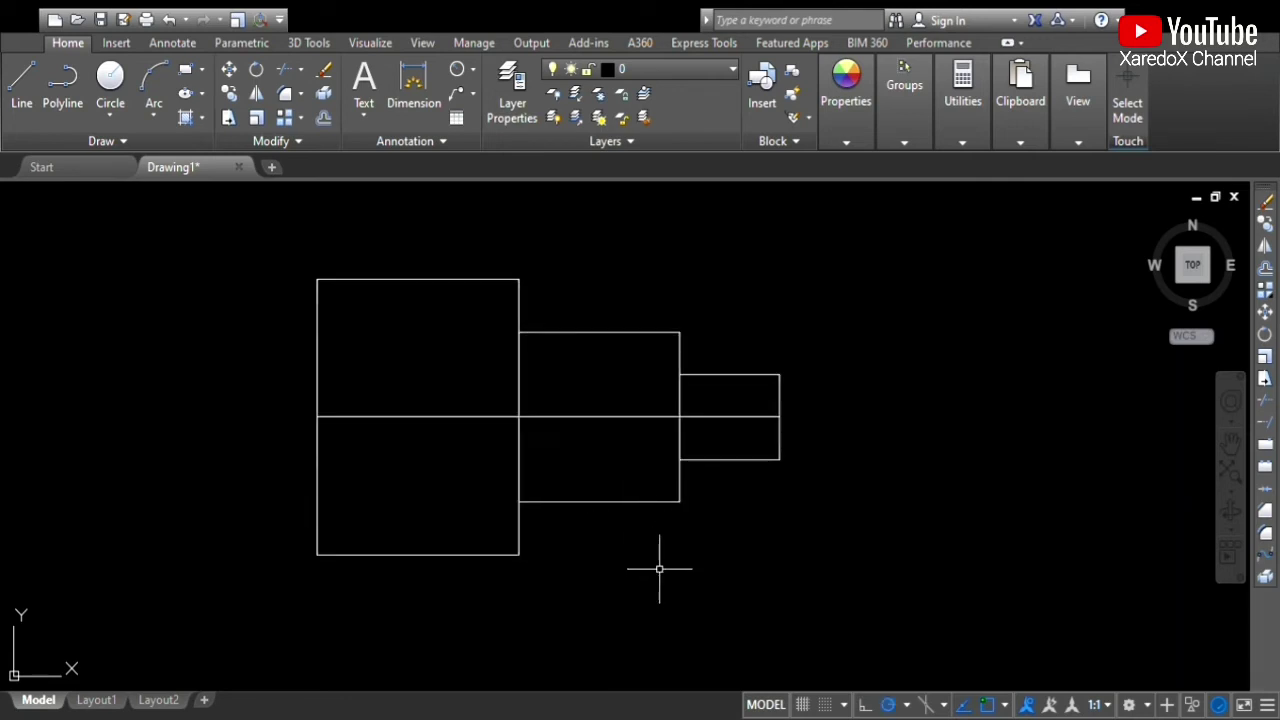
scroll(659, 569, down, 1)
scroll(659, 561, up, 1)
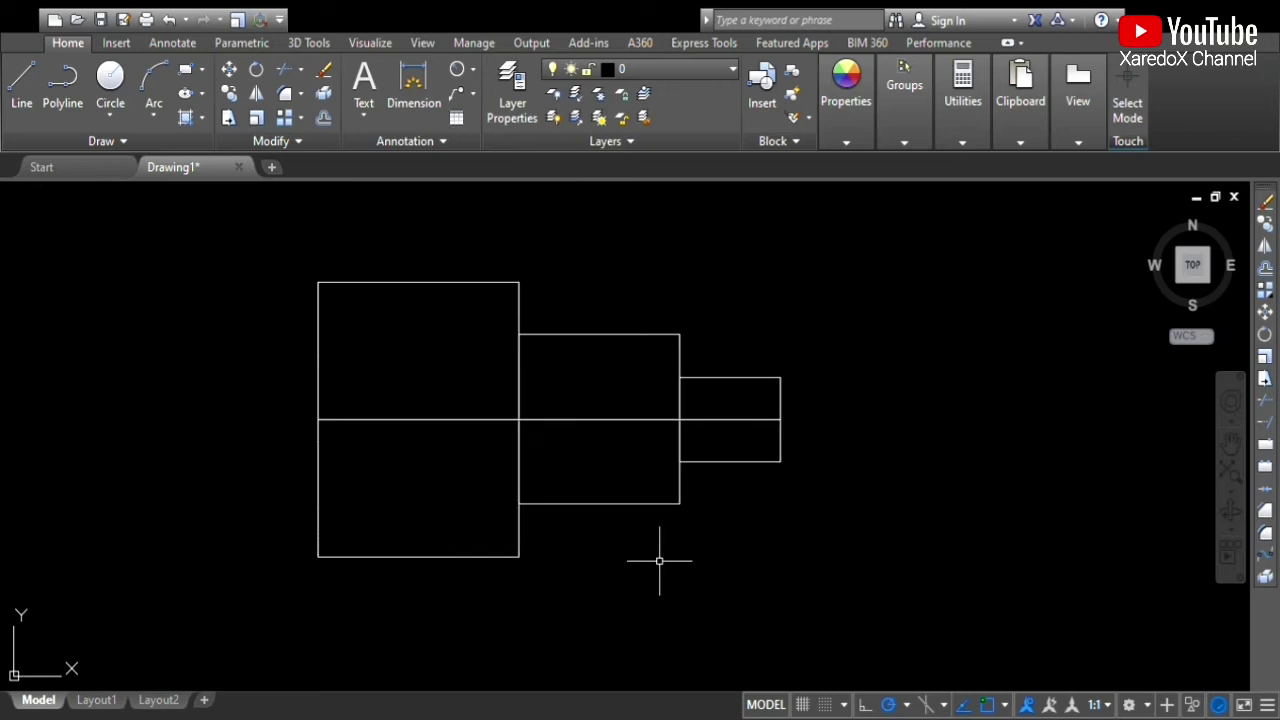
middle_drag(659, 561, 662, 534)
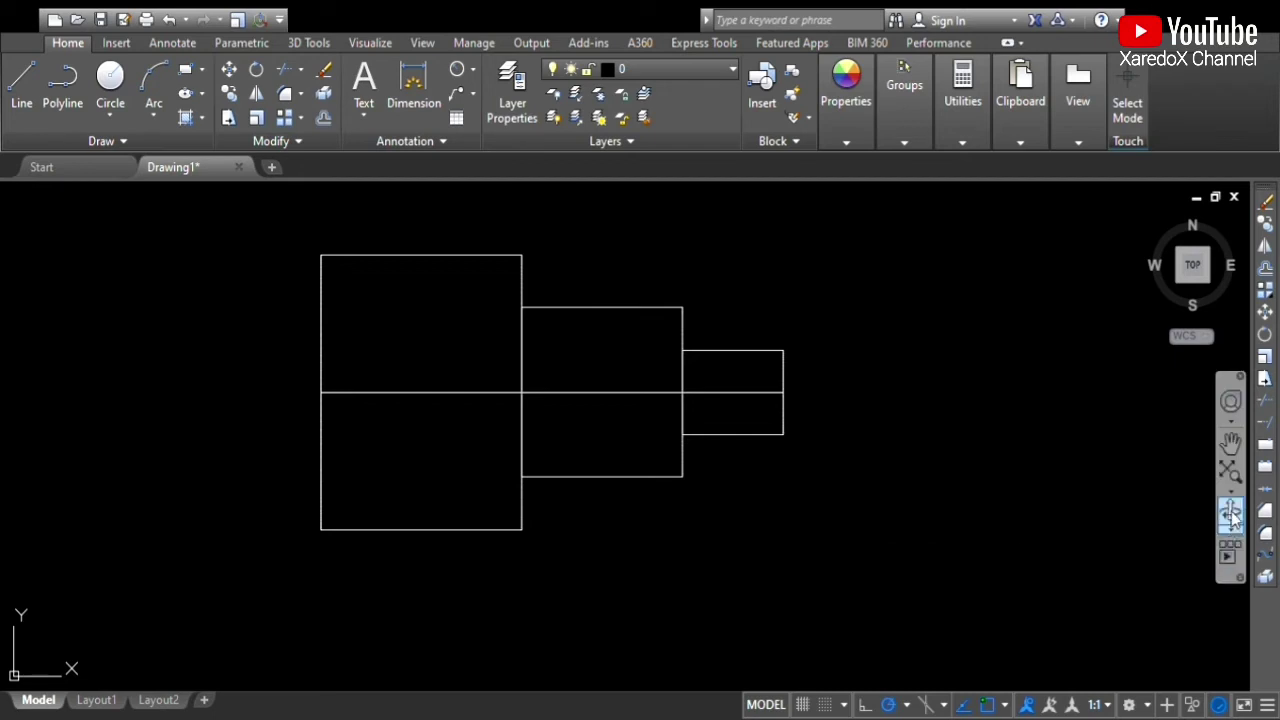
Orbit from the top view to an oblique 3D view of the shaded shaft.
click(1232, 515)
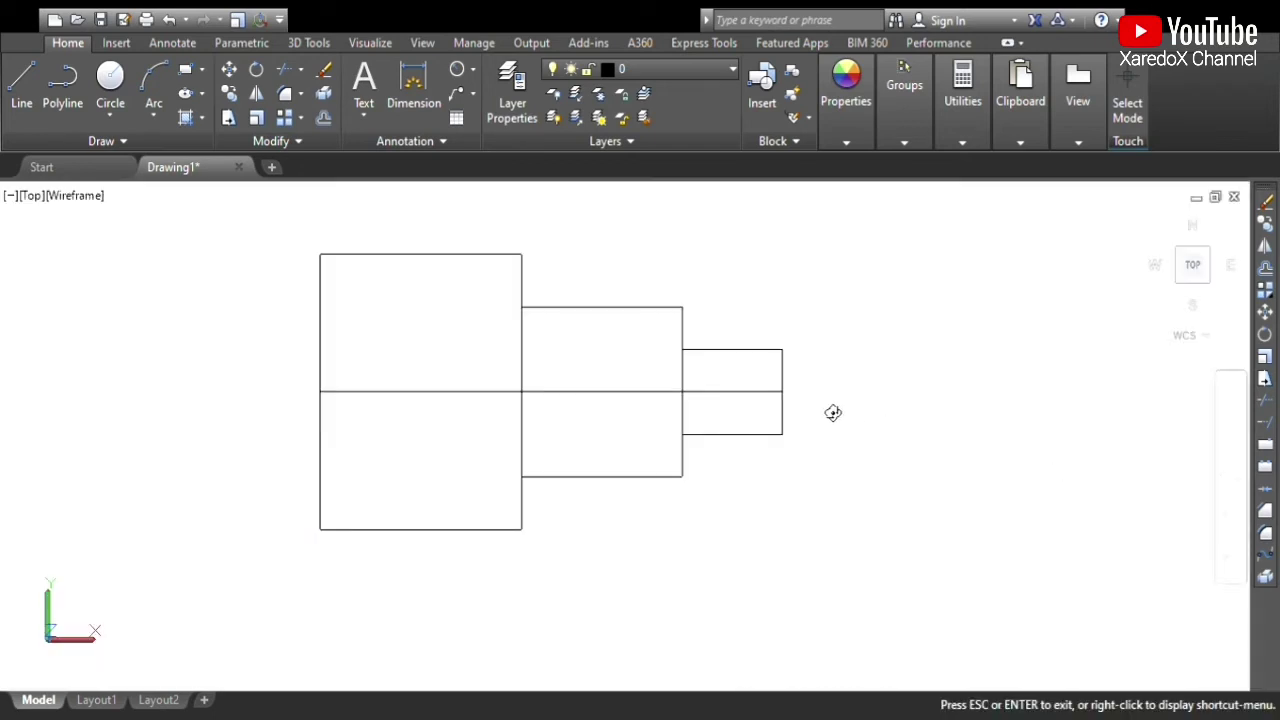
mouse_move(791, 402)
mouse_down()
mouse_move(760, 403)
mouse_move(757, 377)
mouse_move(691, 340)
mouse_move(674, 358)
mouse_move(666, 266)
mouse_move(657, 300)
mouse_move(813, 329)
mouse_move(814, 314)
mouse_move(786, 300)
mouse_move(814, 286)
mouse_move(769, 255)
mouse_move(694, 251)
mouse_move(720, 226)
mouse_move(819, 231)
mouse_move(766, 214)
mouse_move(757, 231)
mouse_move(737, 209)
mouse_move(727, 231)
mouse_move(731, 211)
mouse_move(737, 226)
mouse_up()
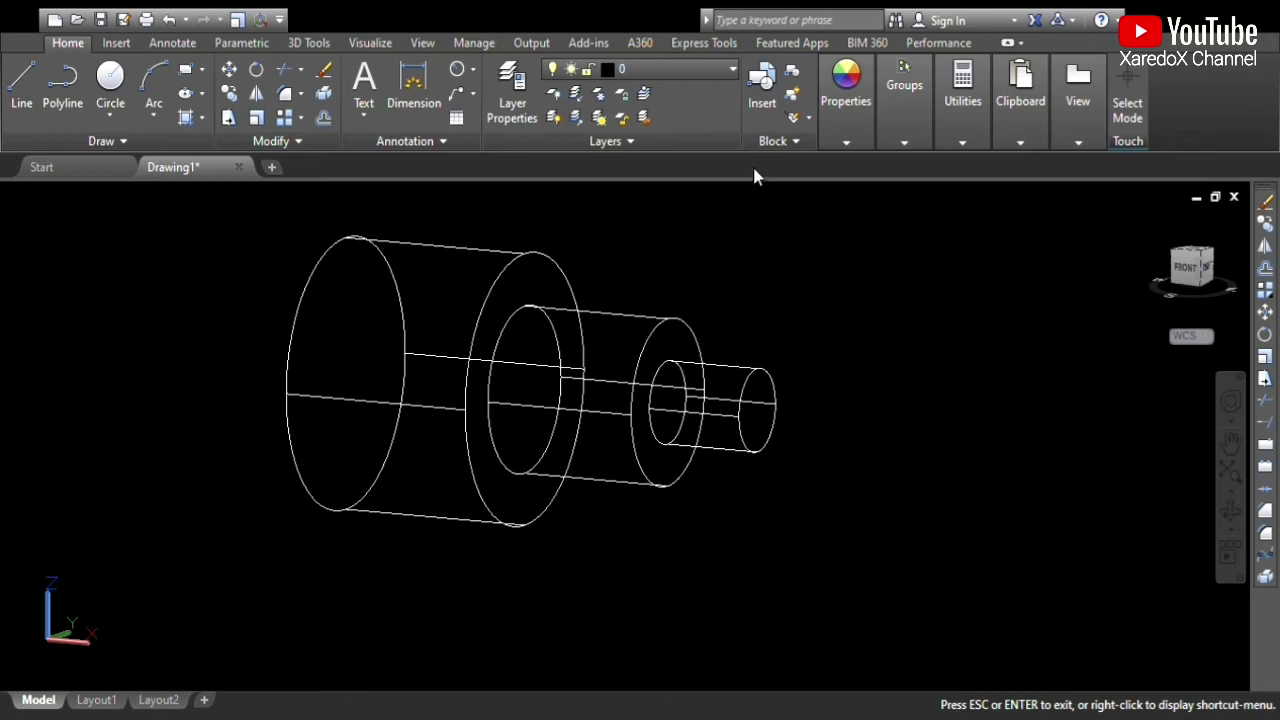
key(Escape)
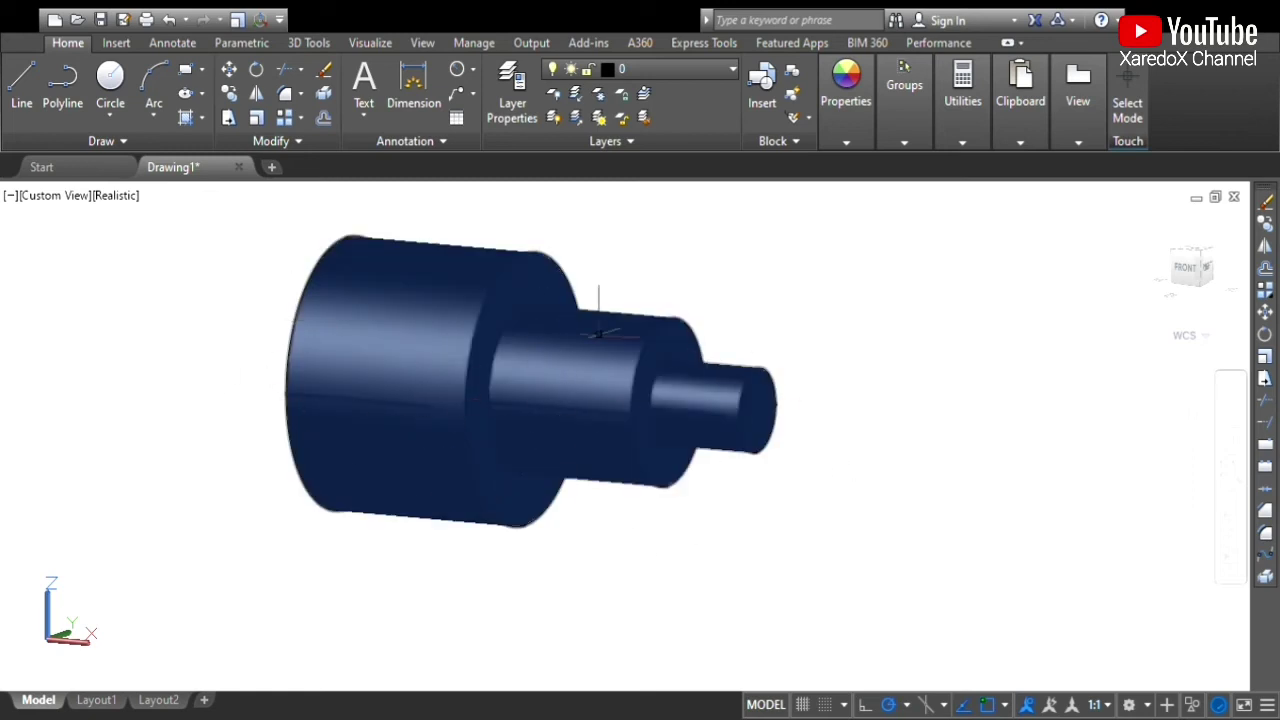
Select the shaft solid, pan and zoom around it, then orbit to a new angle.
click(457, 398)
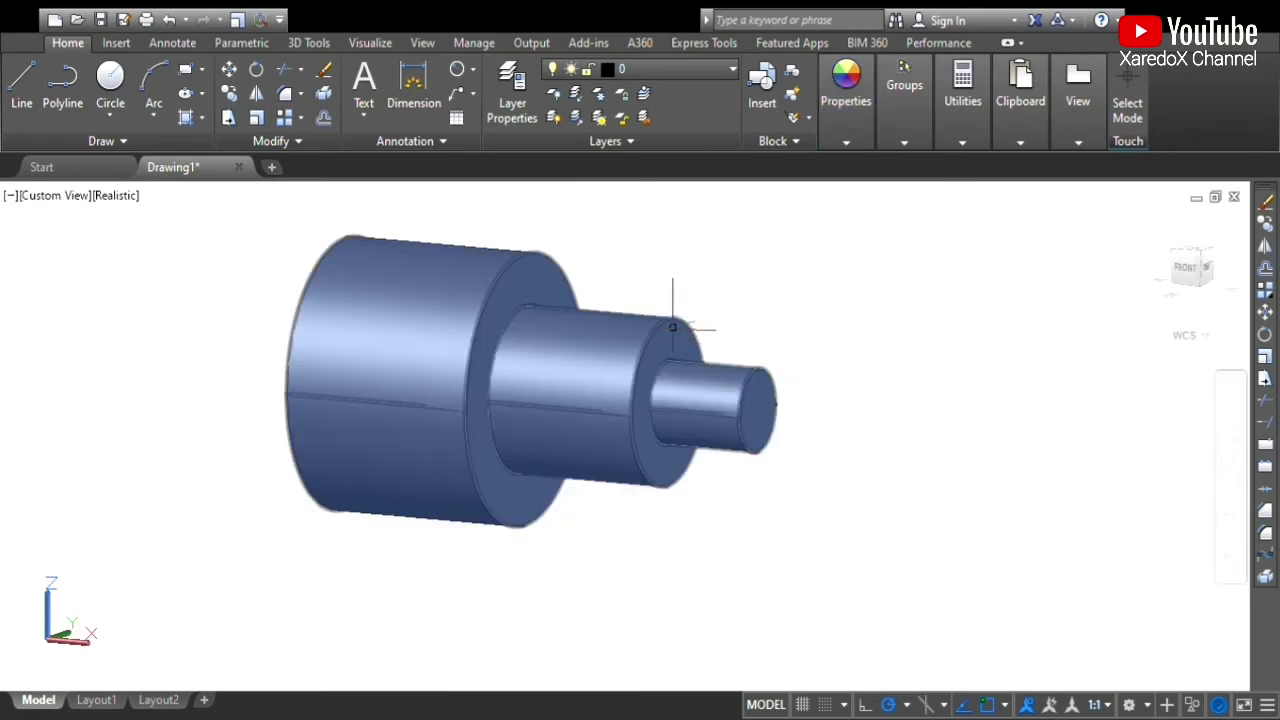
scroll(671, 286, up, 2)
middle_drag(678, 336, 688, 360)
key(Escape)
scroll(700, 400, down, 2)
scroll(723, 386, down, 1)
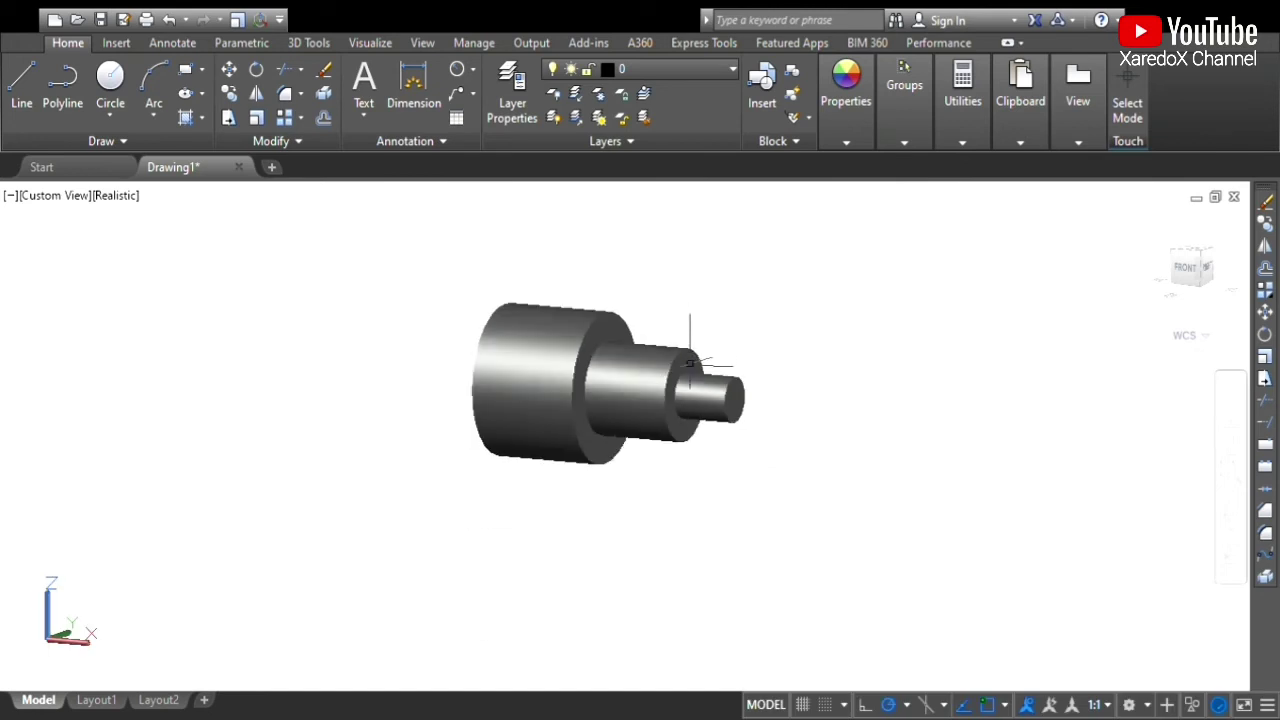
scroll(723, 386, up, 2)
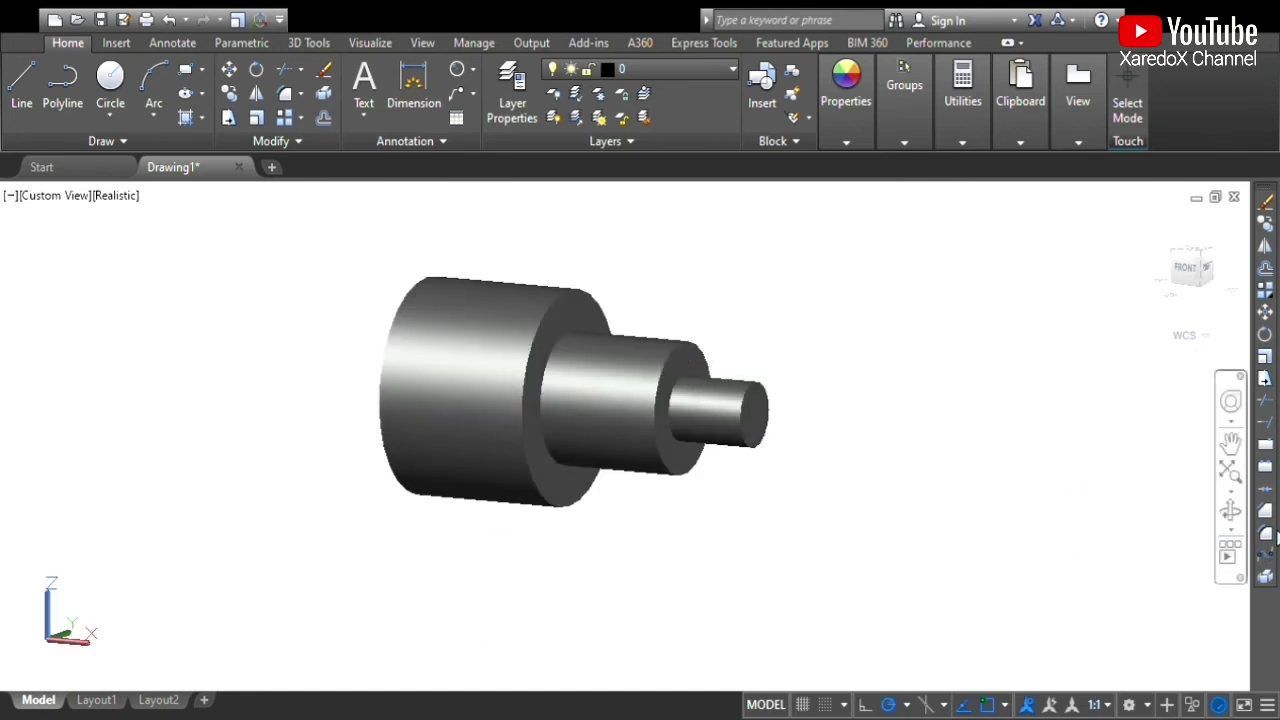
click(1230, 511)
mouse_move(725, 330)
mouse_down()
mouse_move(609, 322)
mouse_move(500, 337)
mouse_move(780, 463)
mouse_move(694, 346)
mouse_move(651, 323)
mouse_move(720, 257)
mouse_move(793, 321)
mouse_move(720, 300)
mouse_move(563, 314)
mouse_move(681, 281)
mouse_move(723, 326)
mouse_up()
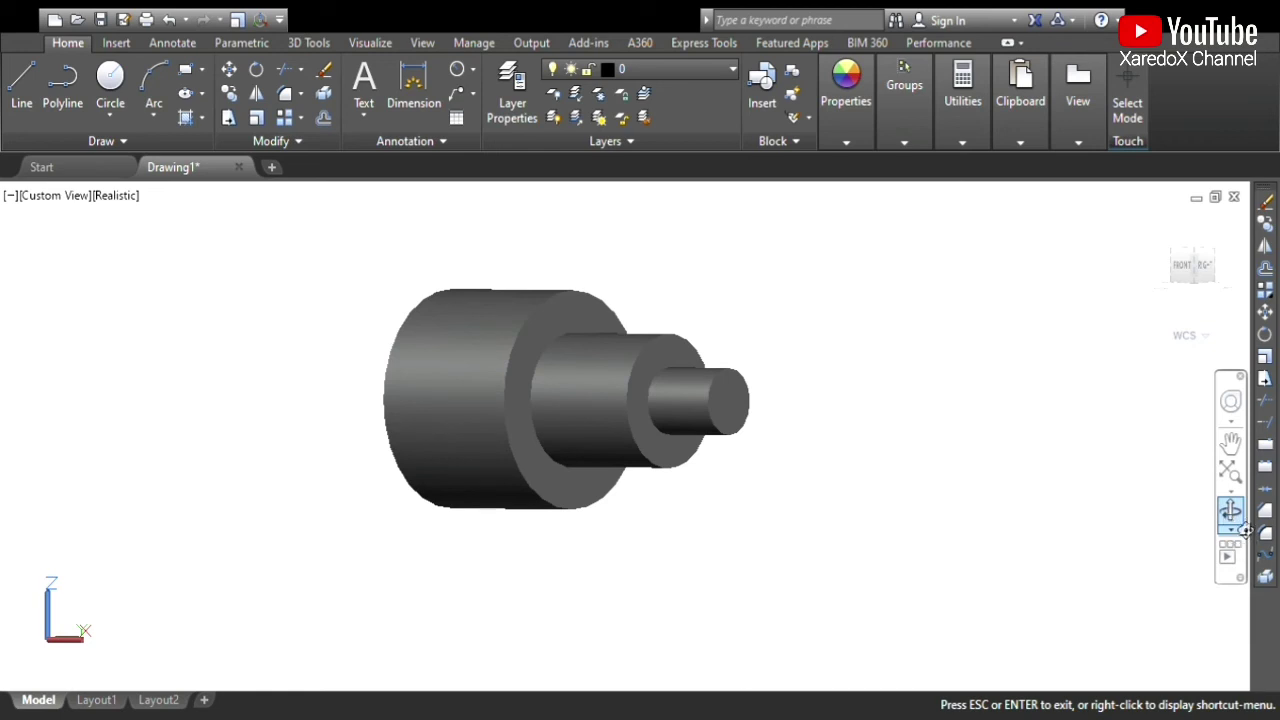
Orbit the shaft to view it from above, then tilt it to a near-horizontal angled view.
key(Escape)
click(1233, 512)
key(Escape)
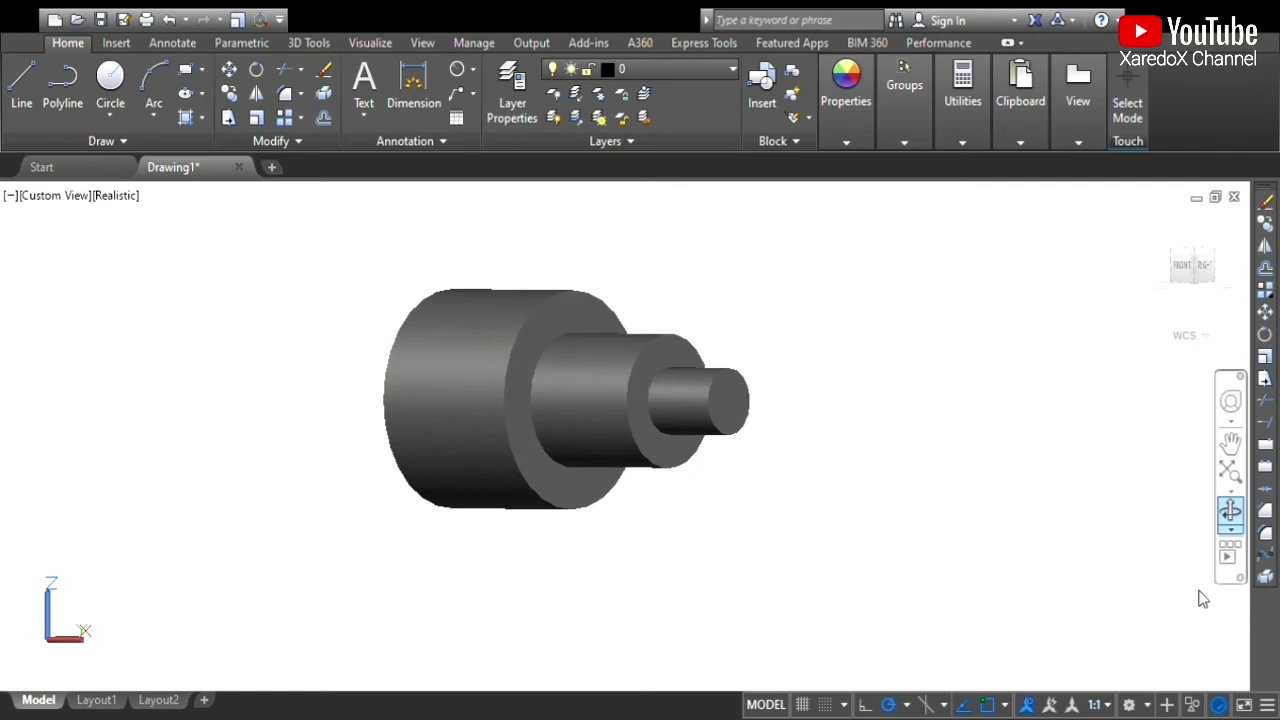
click(1231, 512)
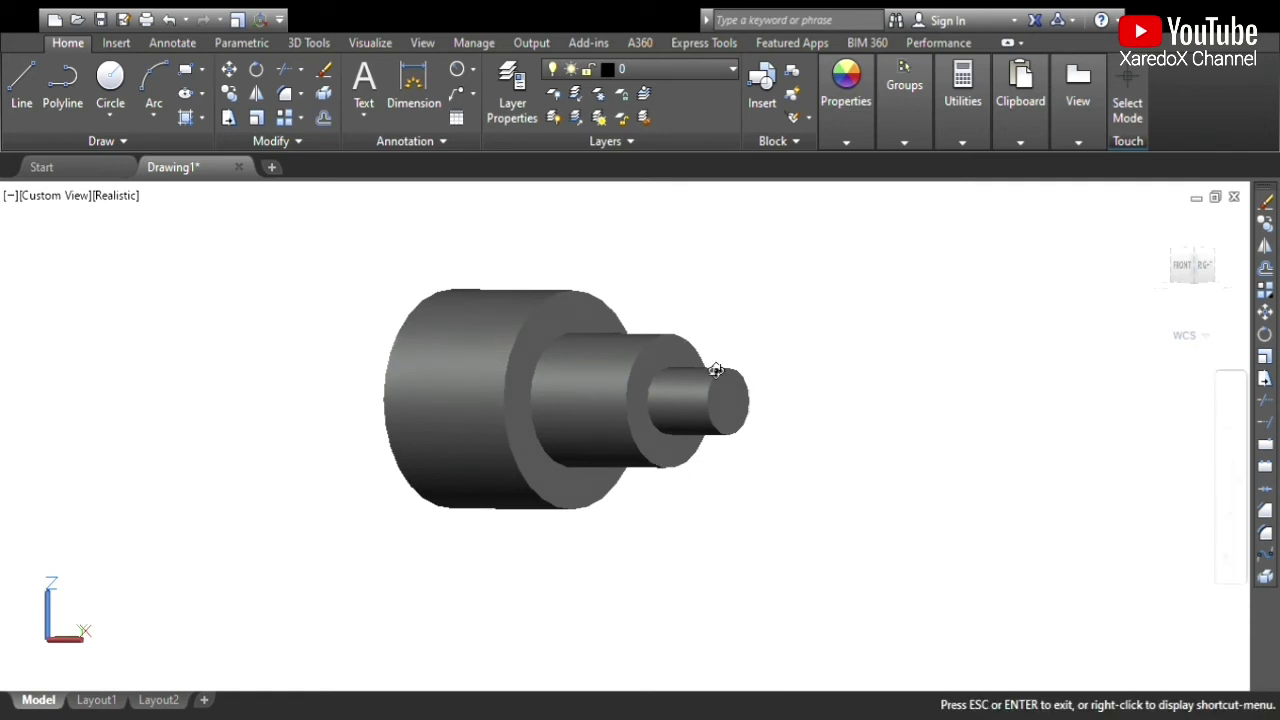
drag(716, 370, 678, 402)
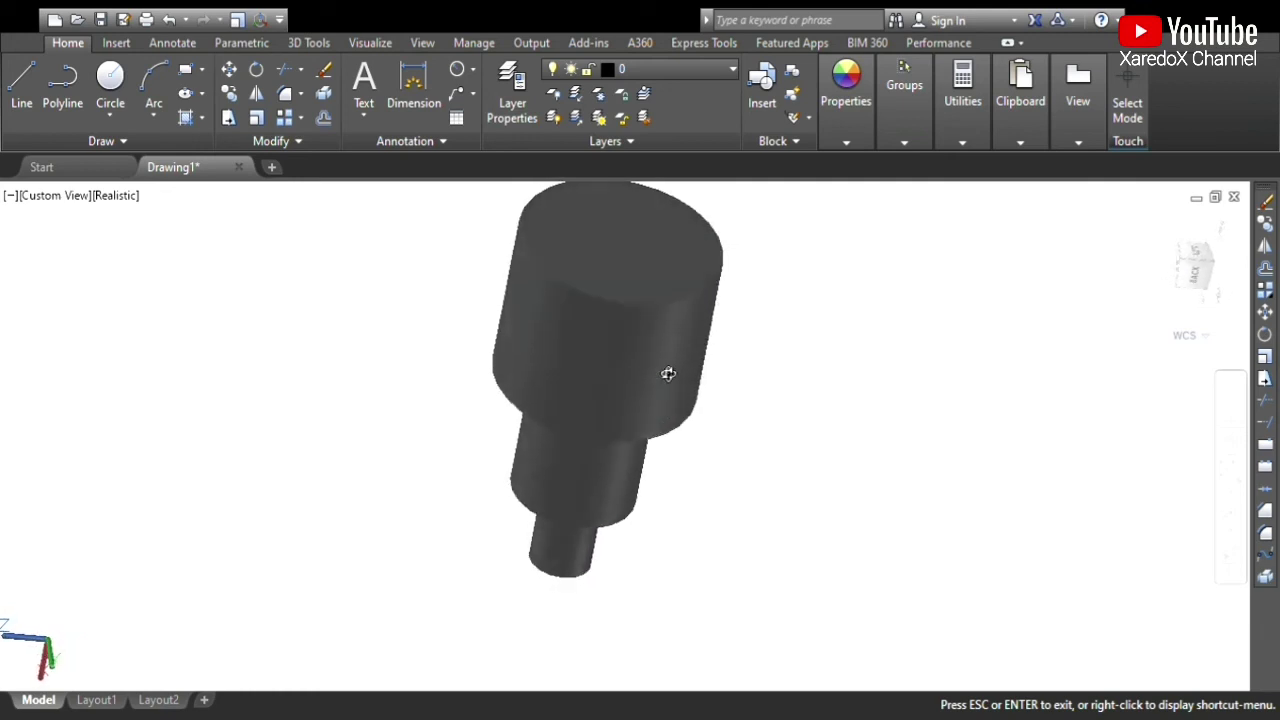
drag(668, 373, 354, 260)
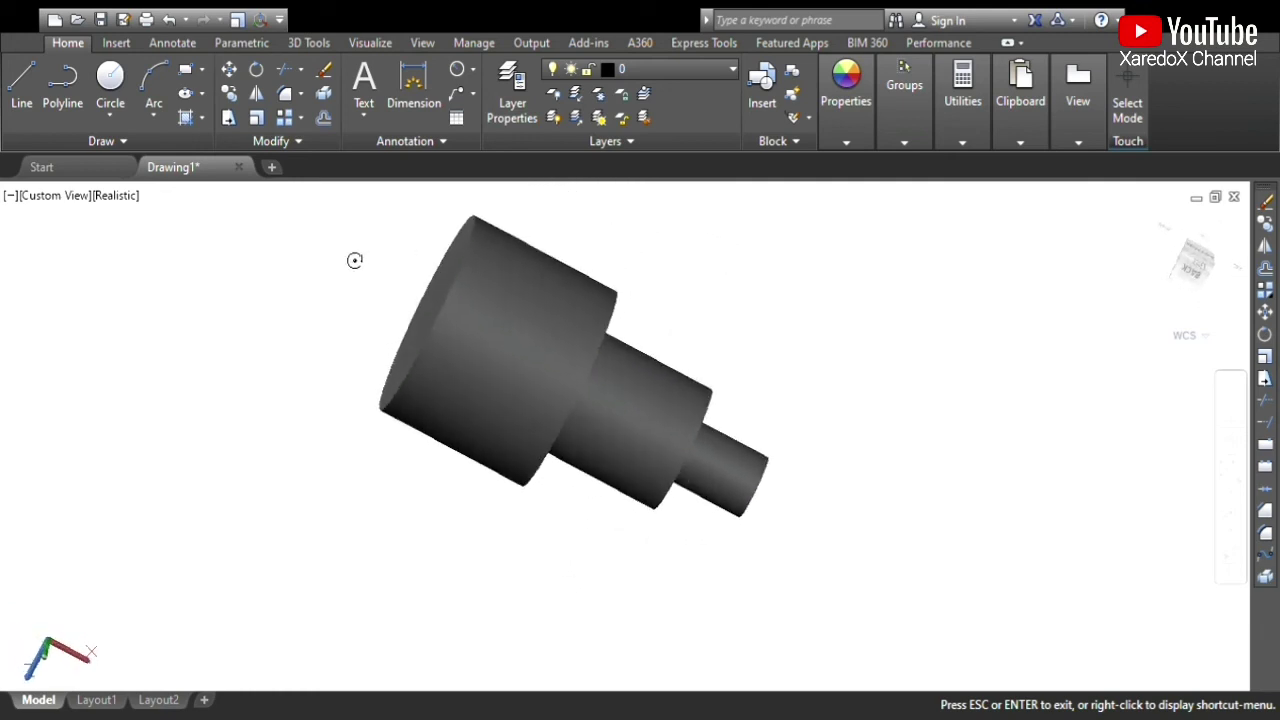
key(Escape)
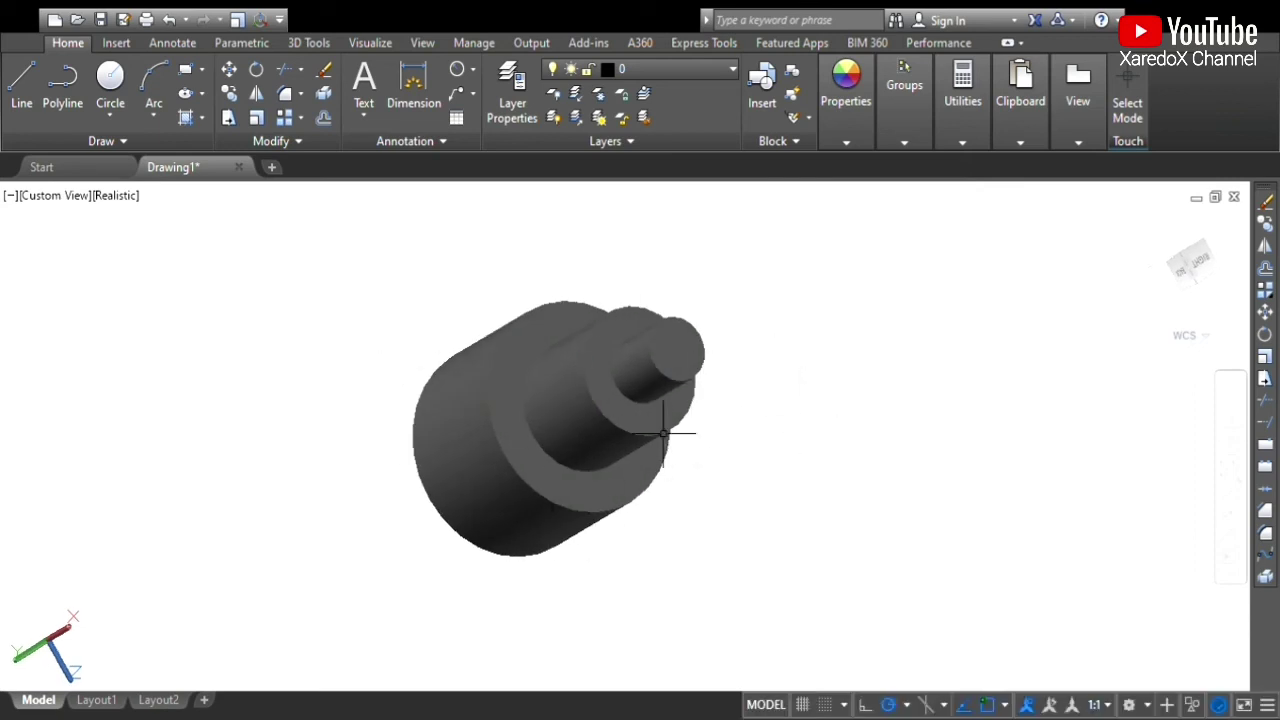
click(610, 362)
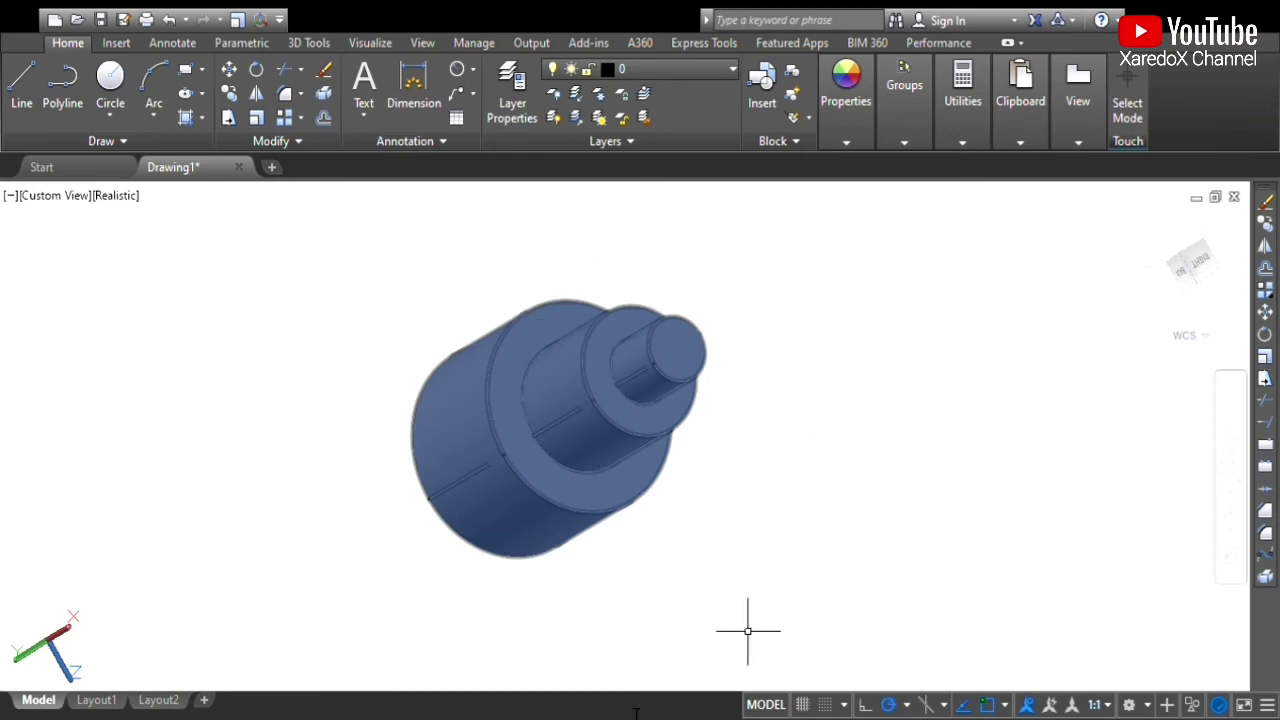
key(Escape)
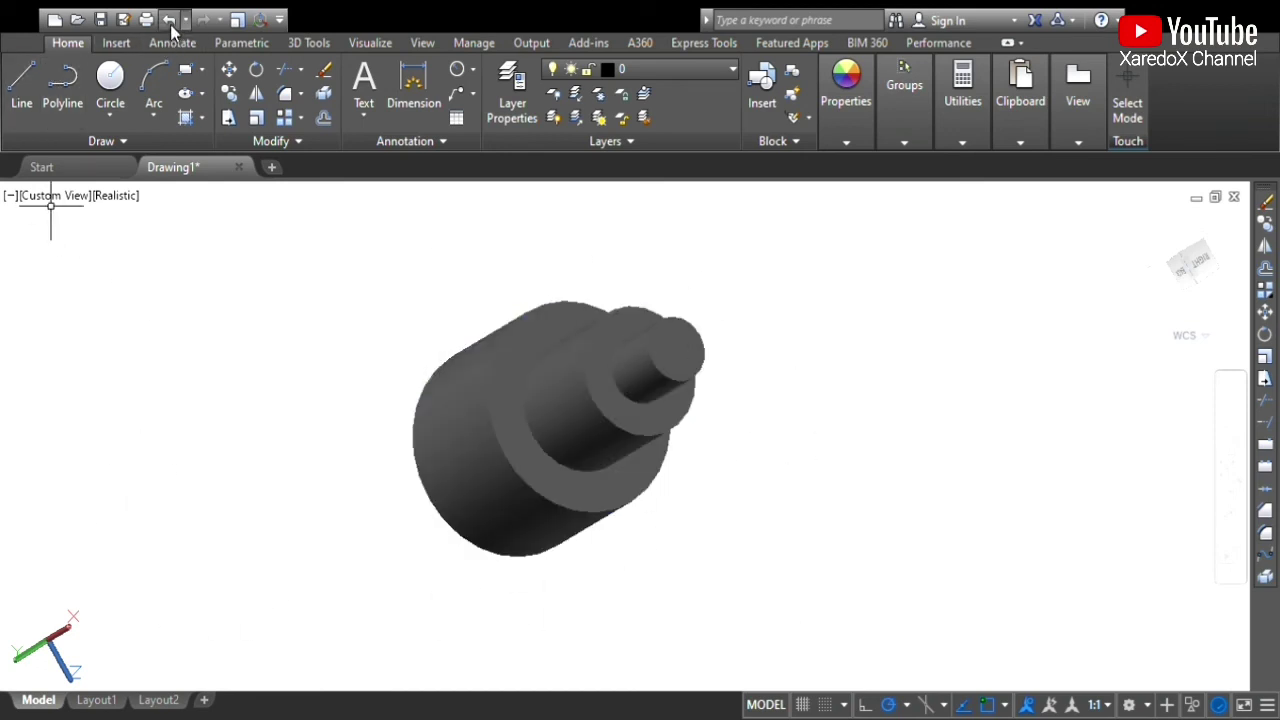
Undo the orbit views and shading until the flat profile shows in Top view.
click(170, 26)
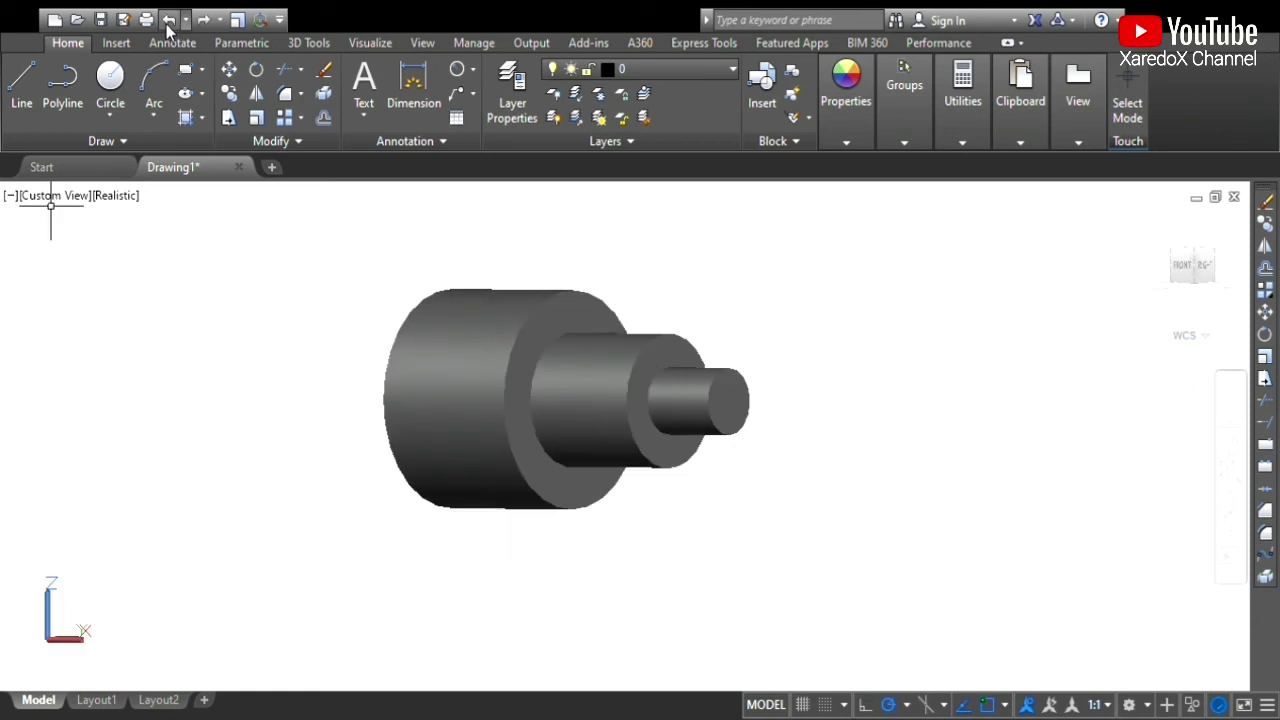
click(170, 26)
click(170, 26)
click(170, 26)
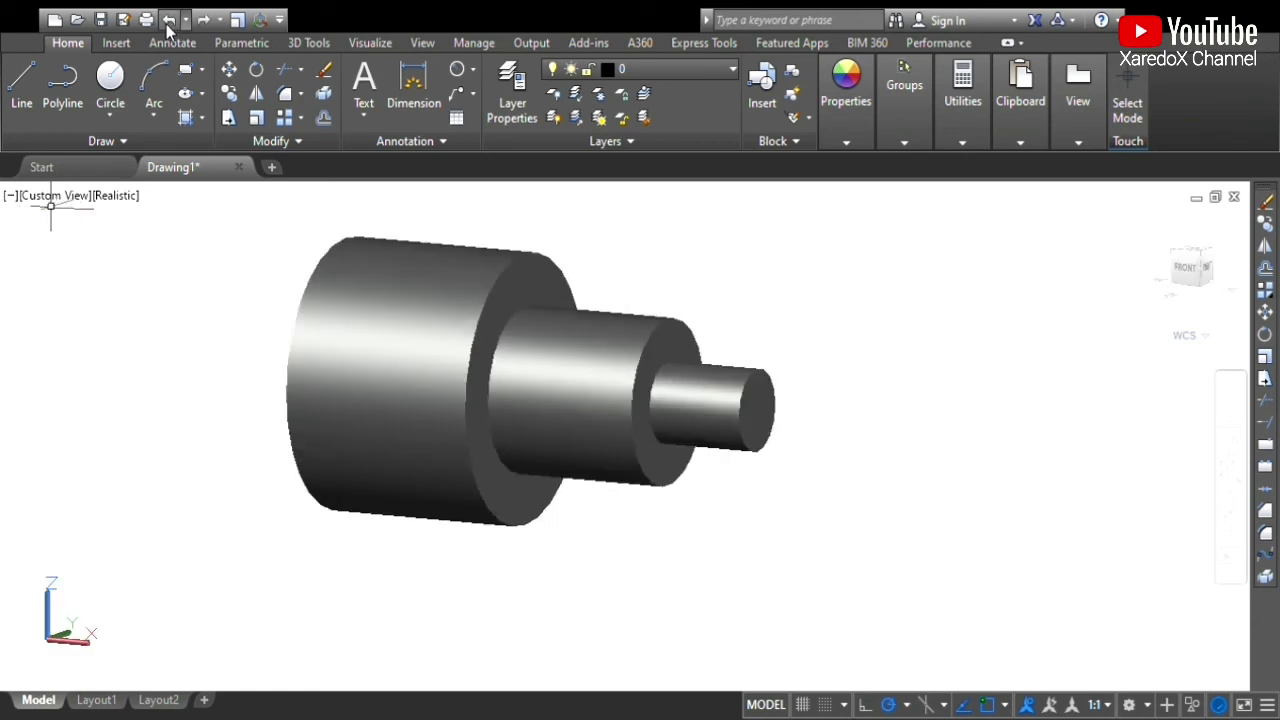
click(170, 26)
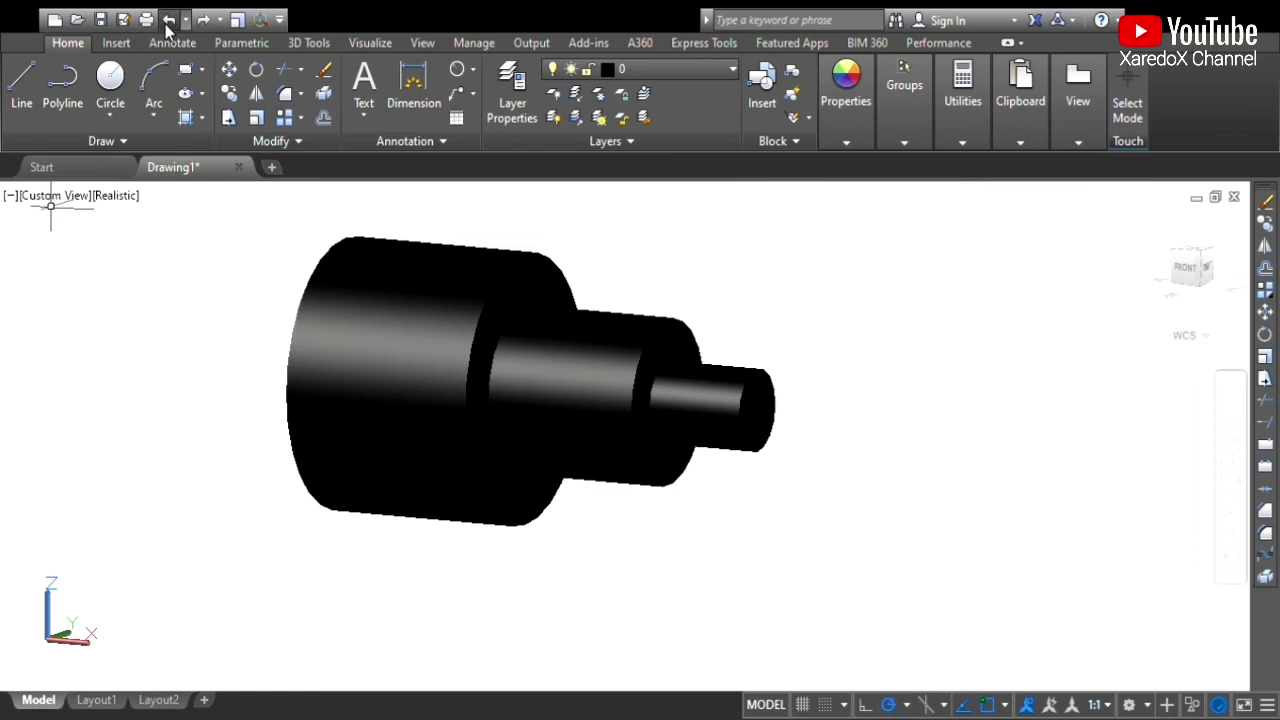
click(168, 22)
click(168, 22)
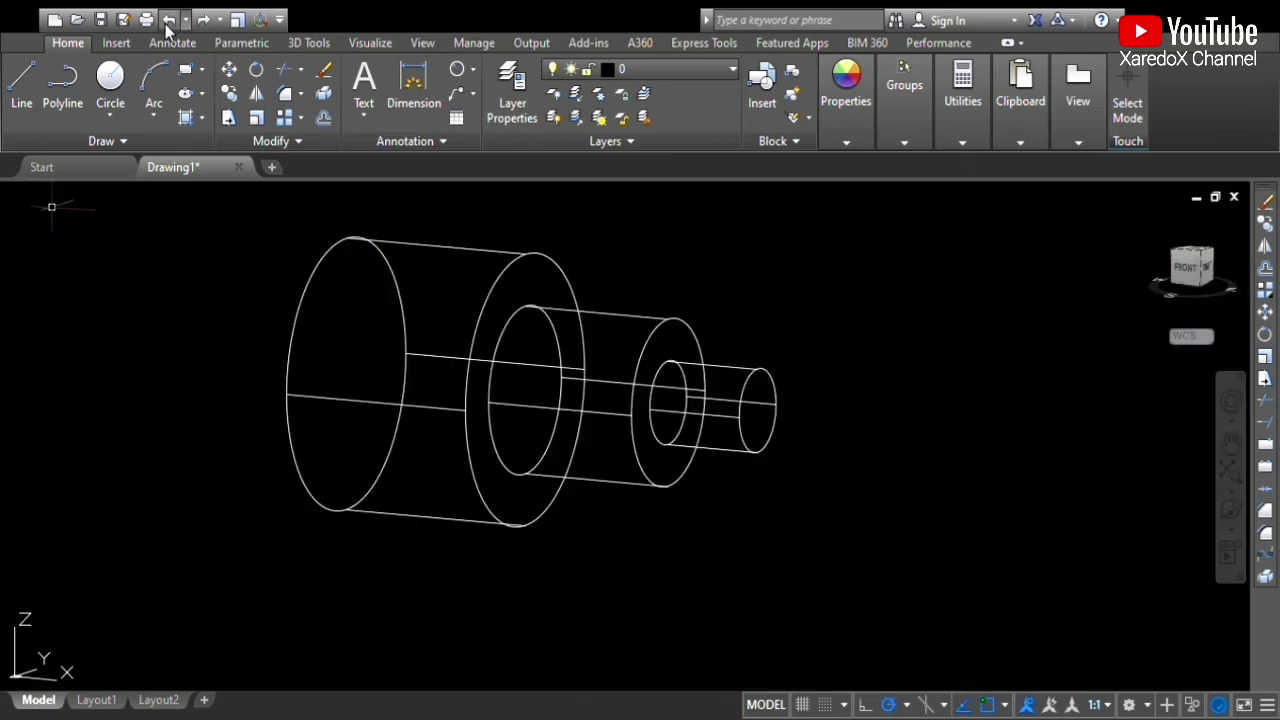
click(168, 22)
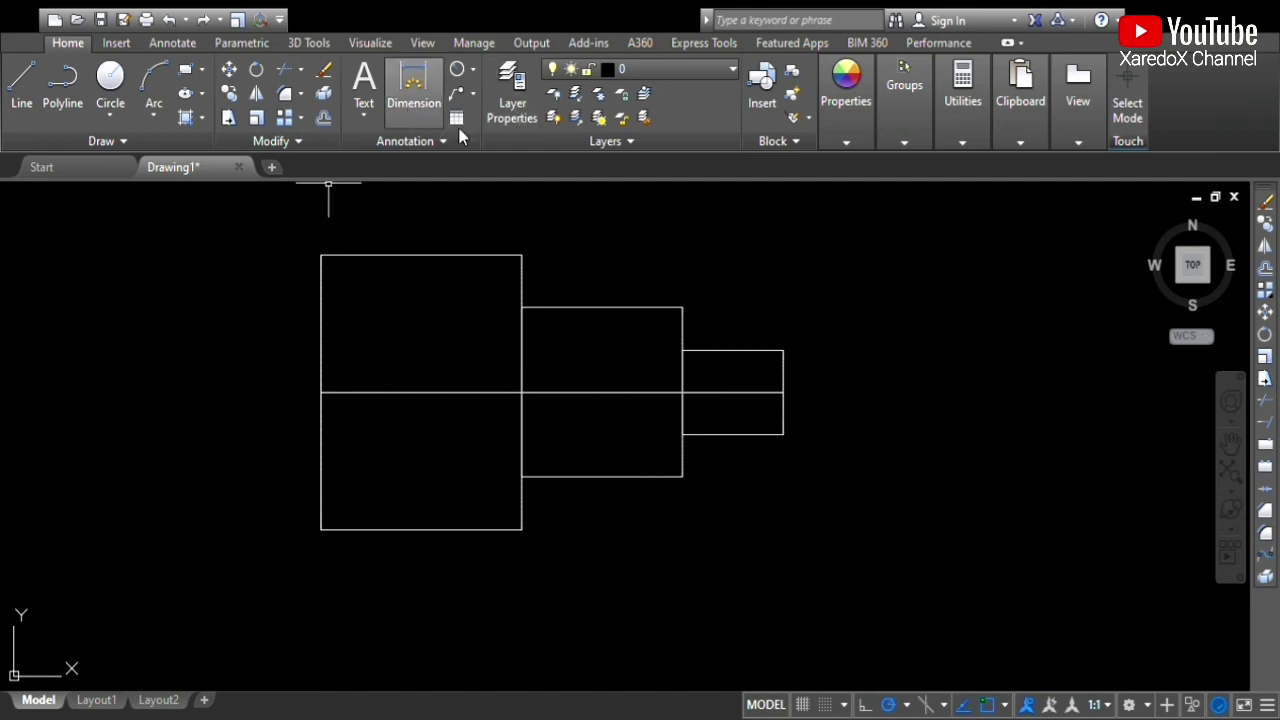
Dimension the largest step's top edge as 100 with the dimension line above the profile.
click(414, 88)
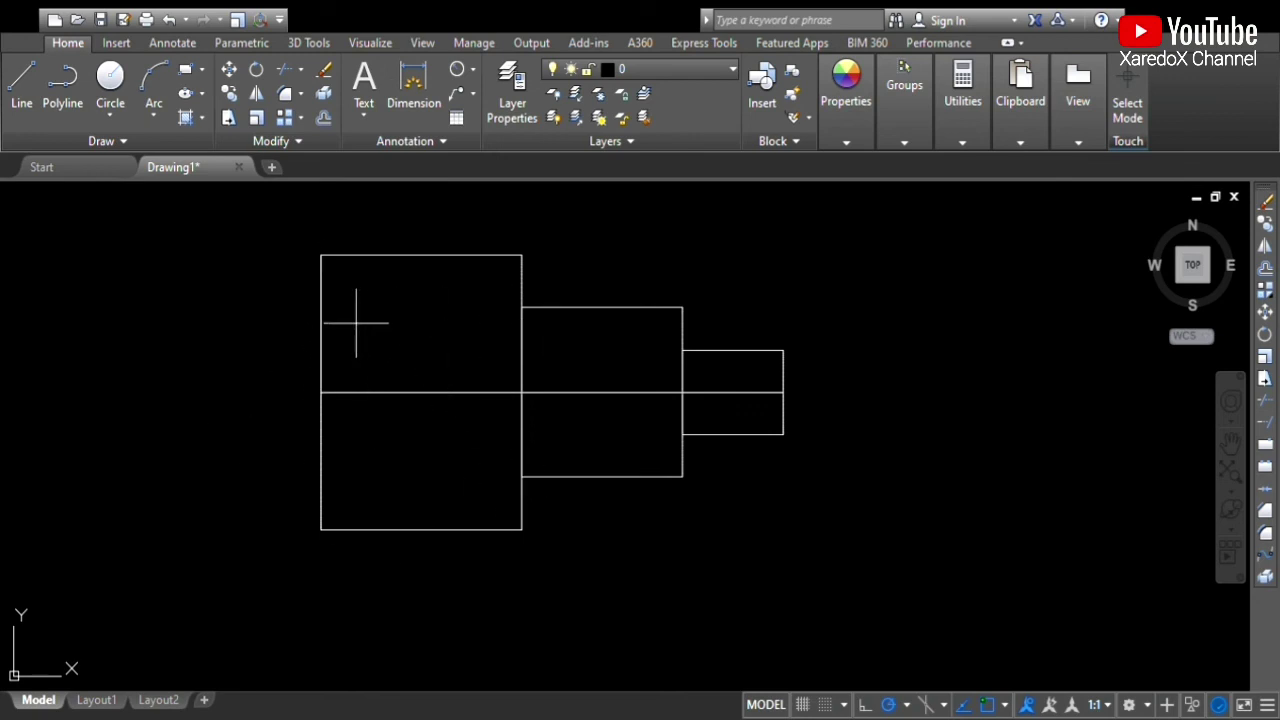
click(320, 254)
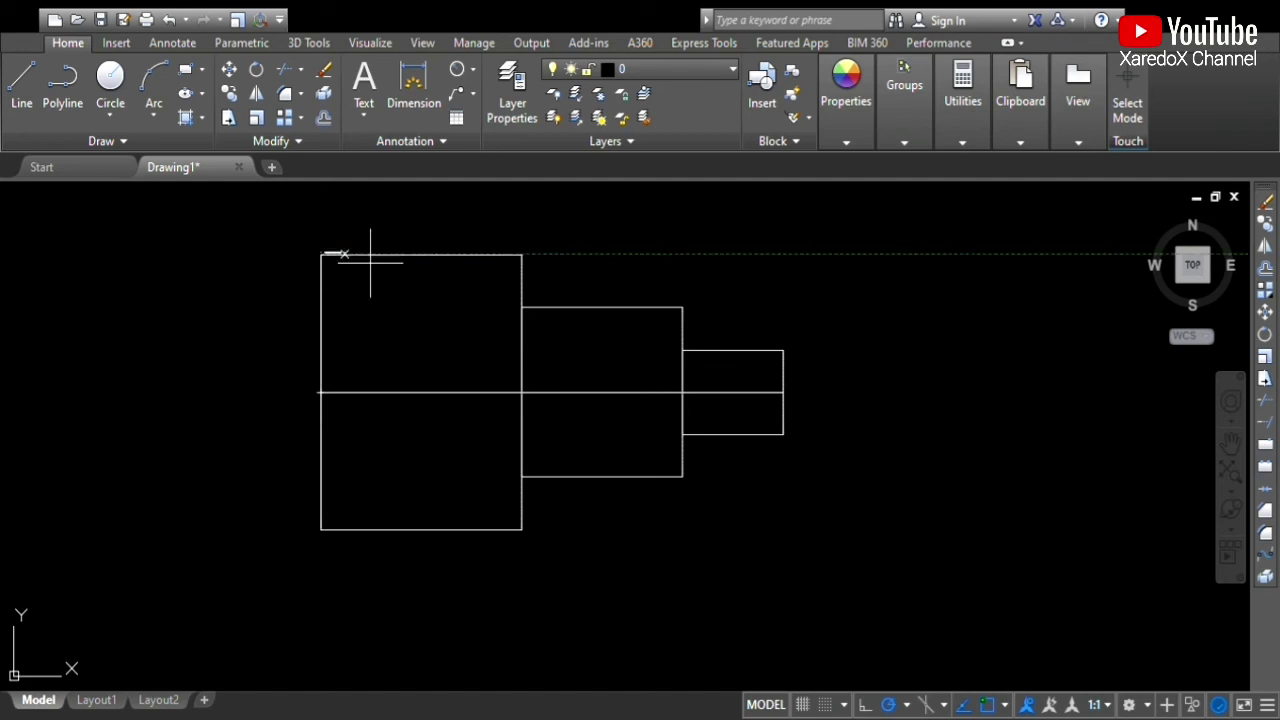
click(521, 254)
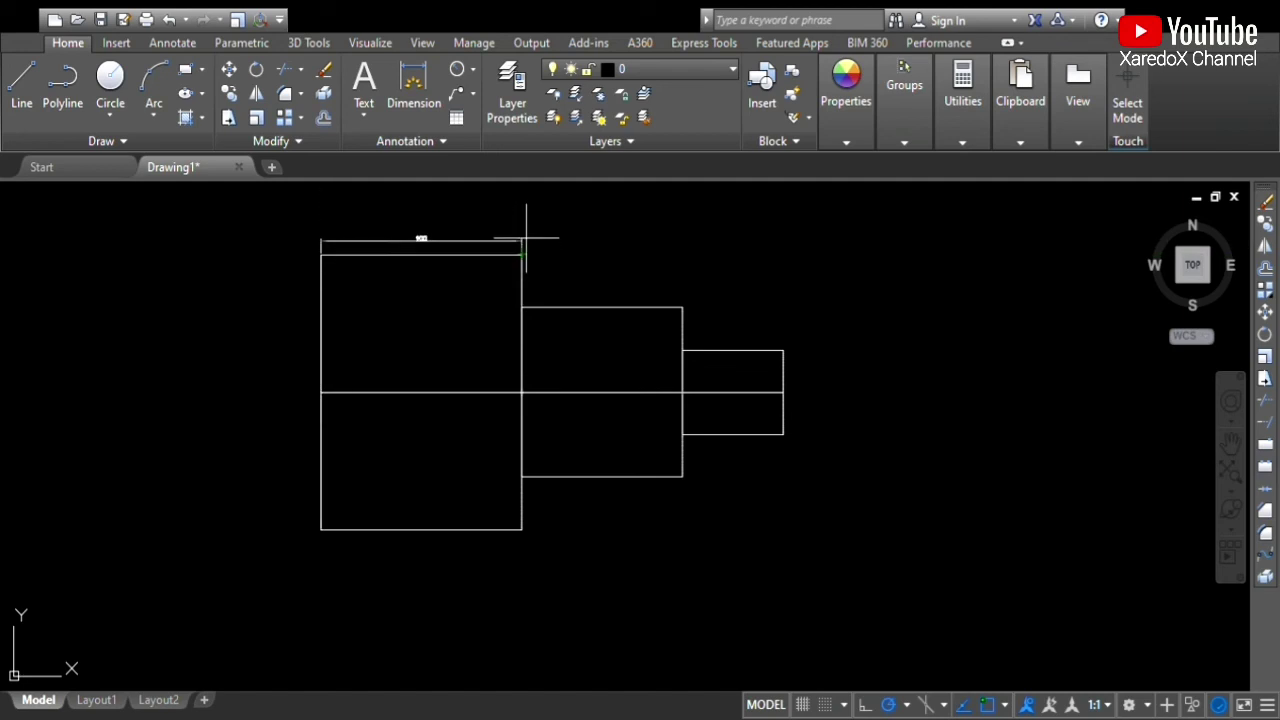
click(528, 222)
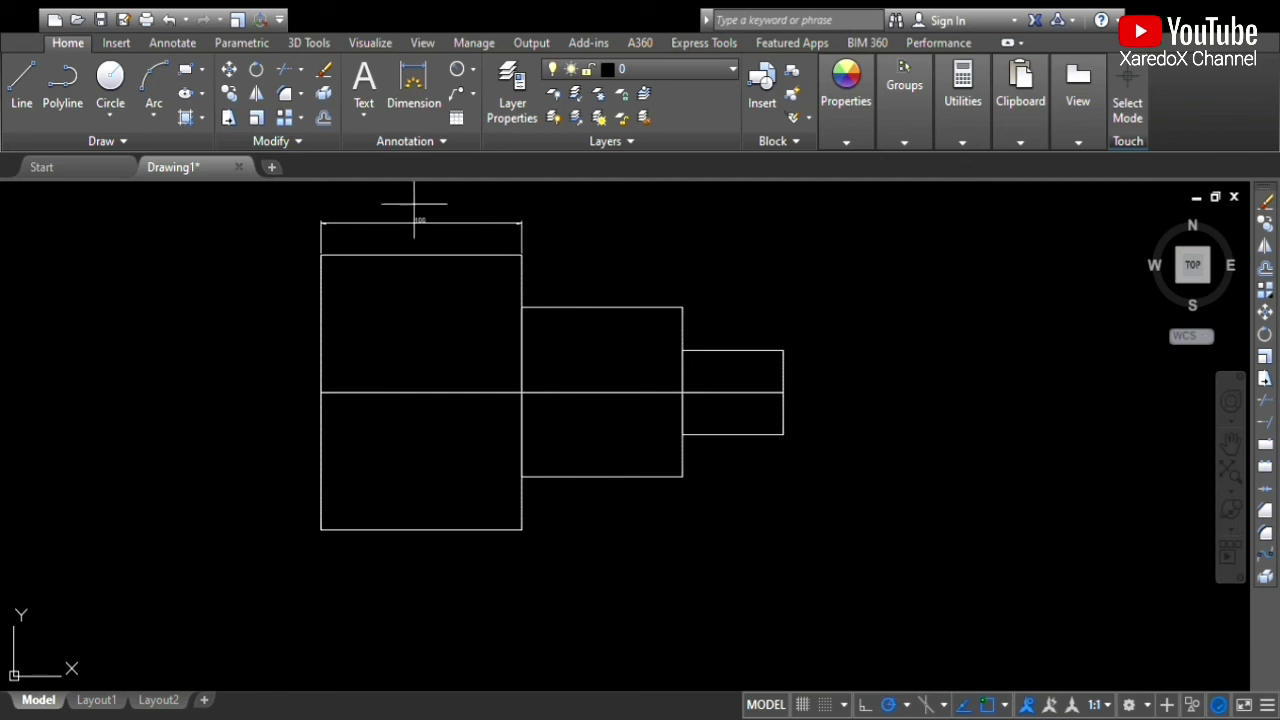
scroll(439, 210, up, 4)
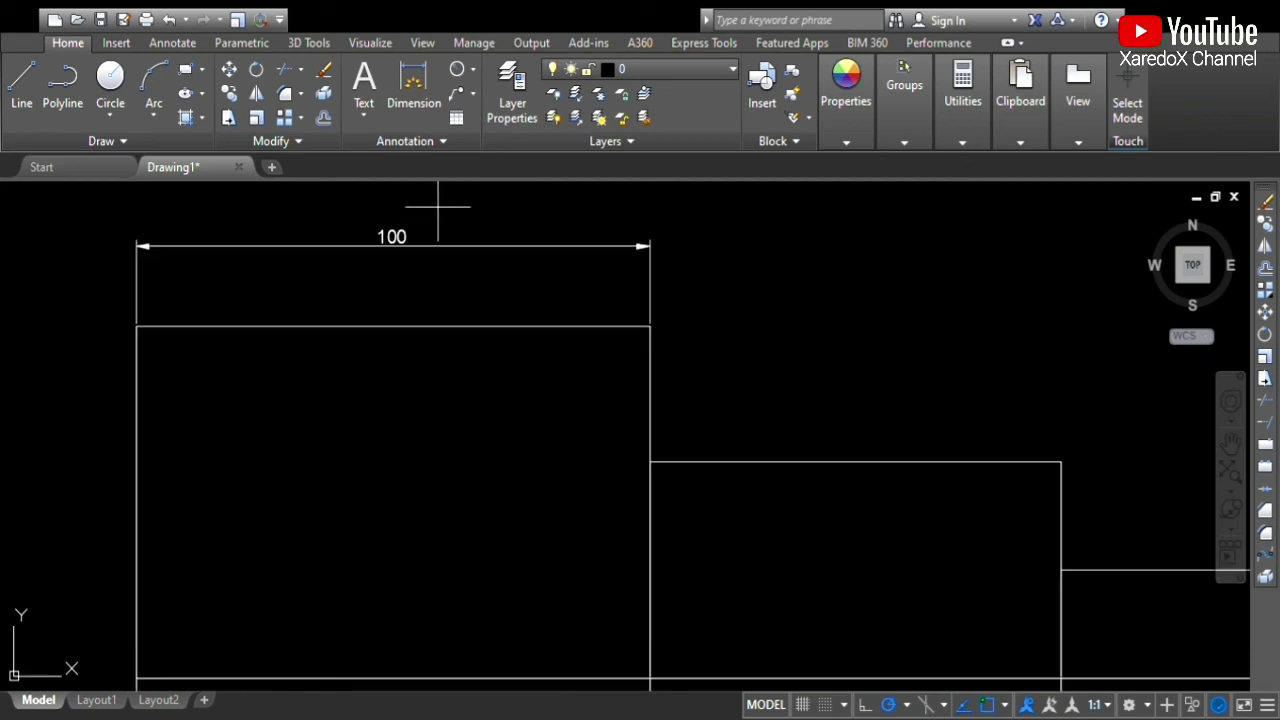
scroll(438, 209, up, 2)
scroll(437, 209, down, 6)
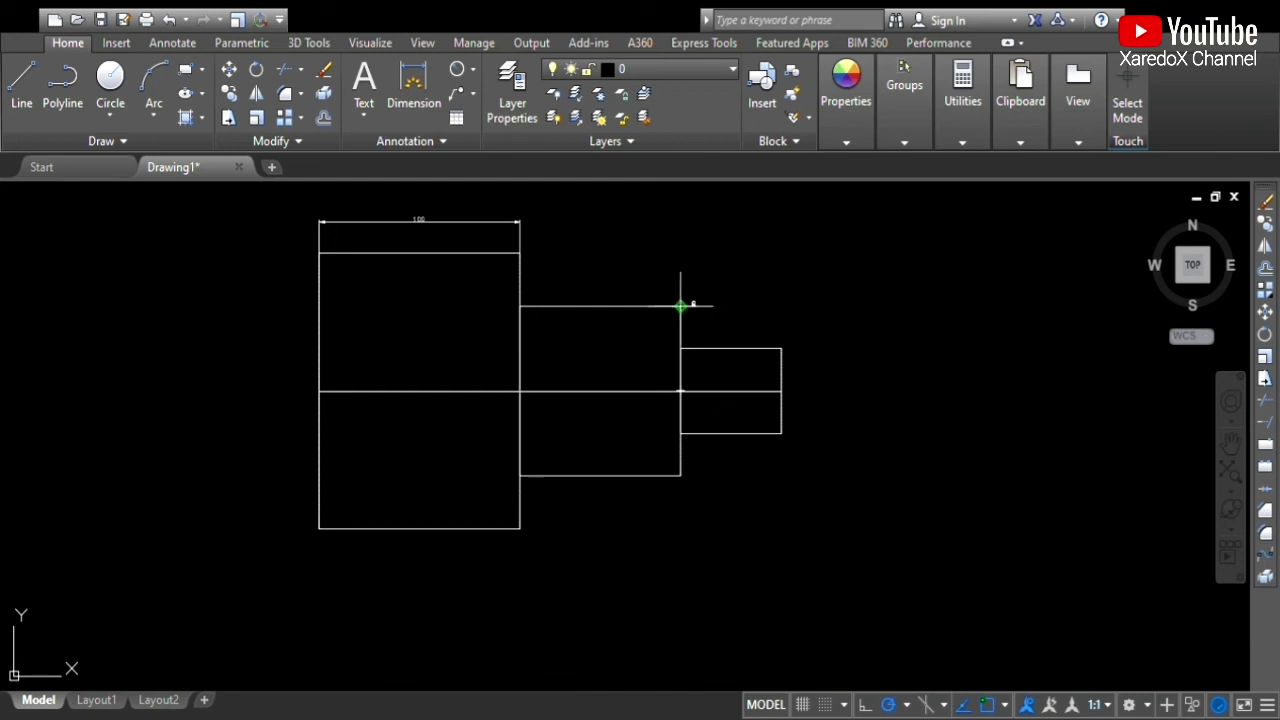
Place an 80 dimension across the middle step in line with the 100, then recentre the view.
click(680, 306)
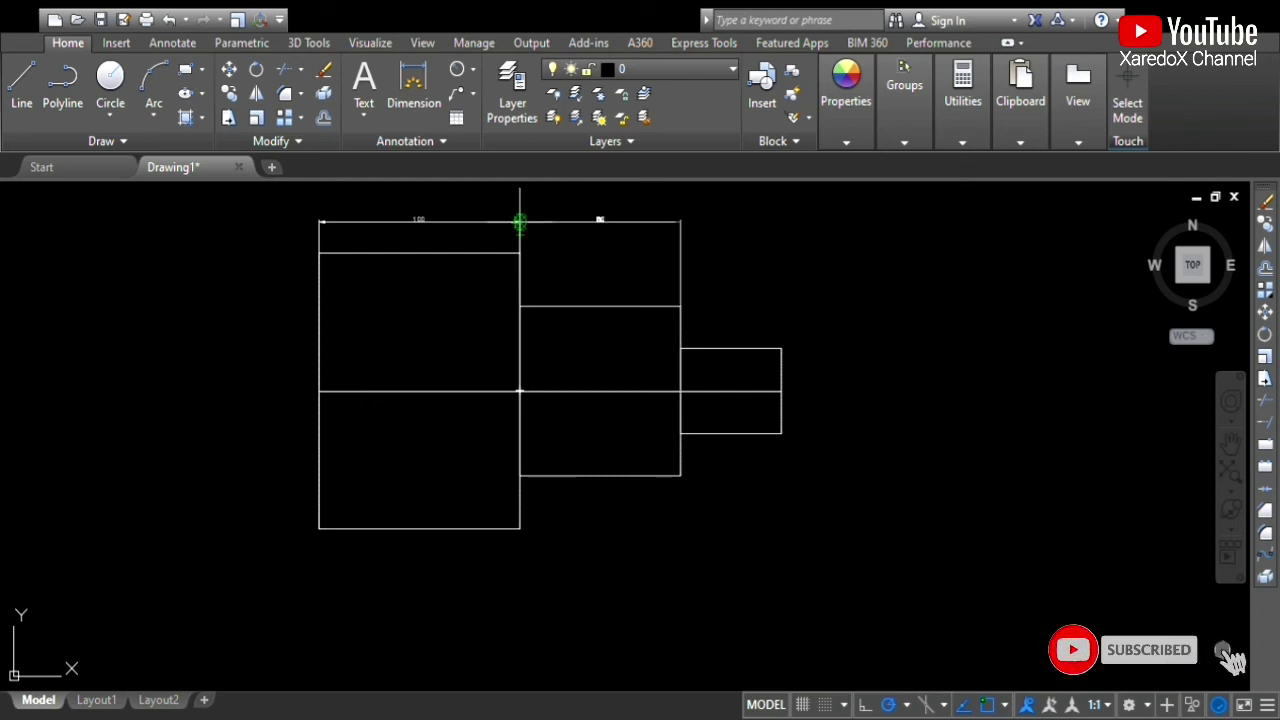
click(519, 222)
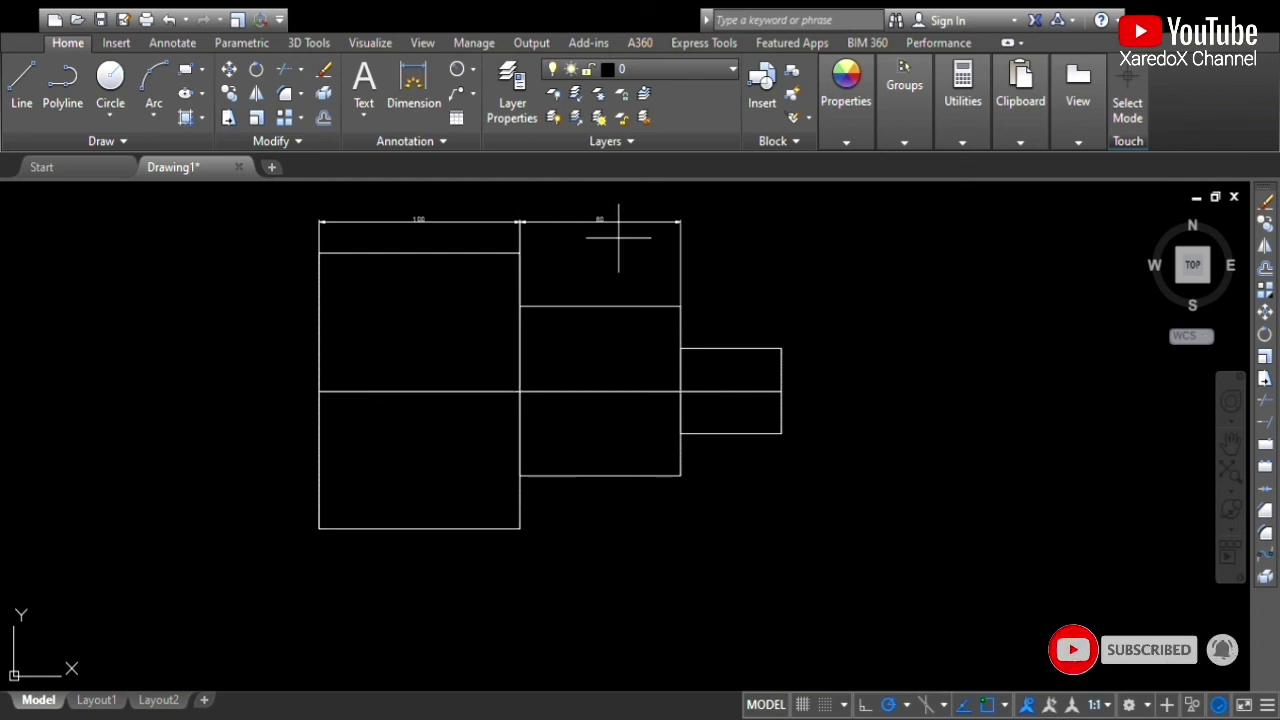
scroll(623, 240, up, 4)
middle_drag(633, 212, 630, 307)
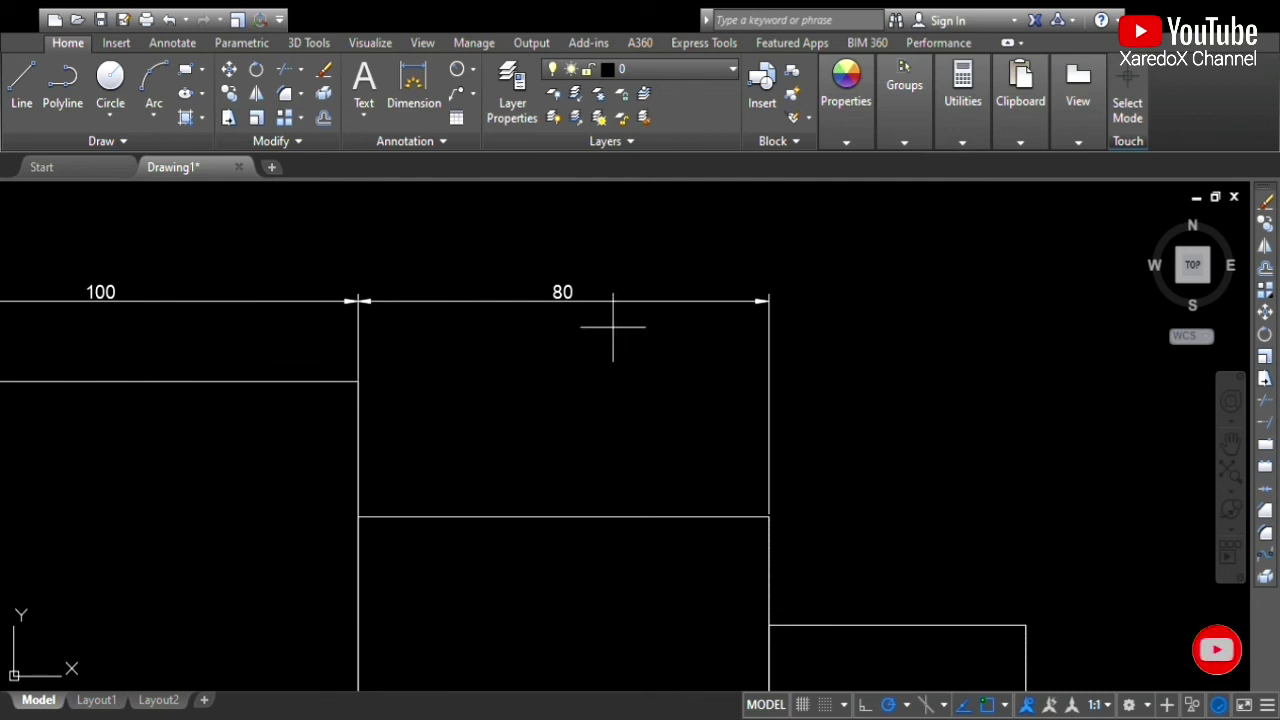
scroll(611, 334, down, 4)
scroll(613, 372, up, 2)
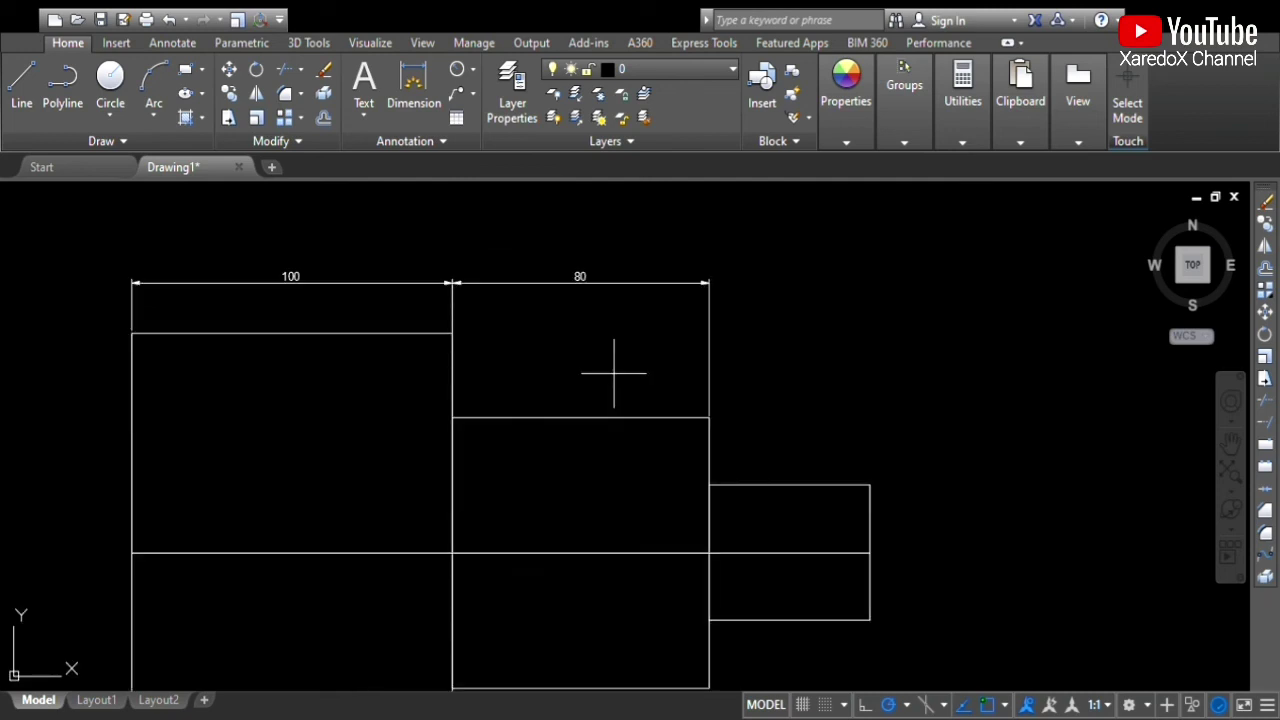
scroll(623, 399, down, 2)
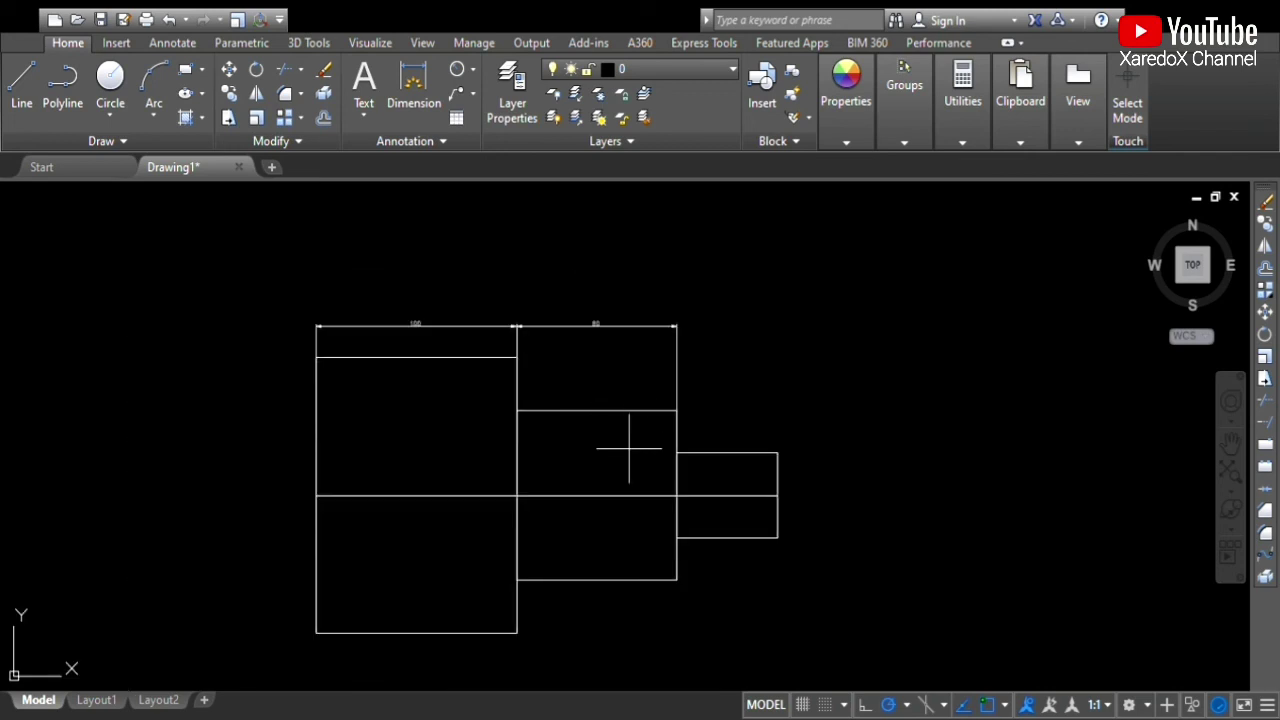
middle_drag(628, 449, 643, 367)
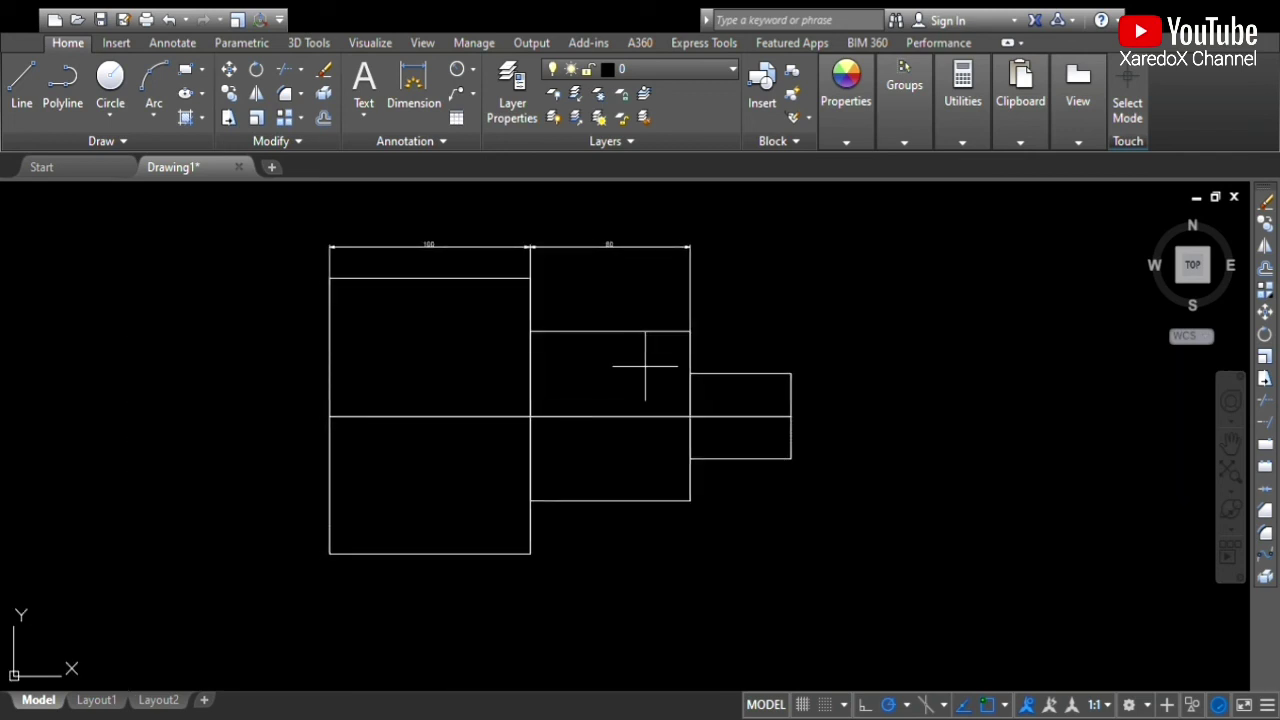